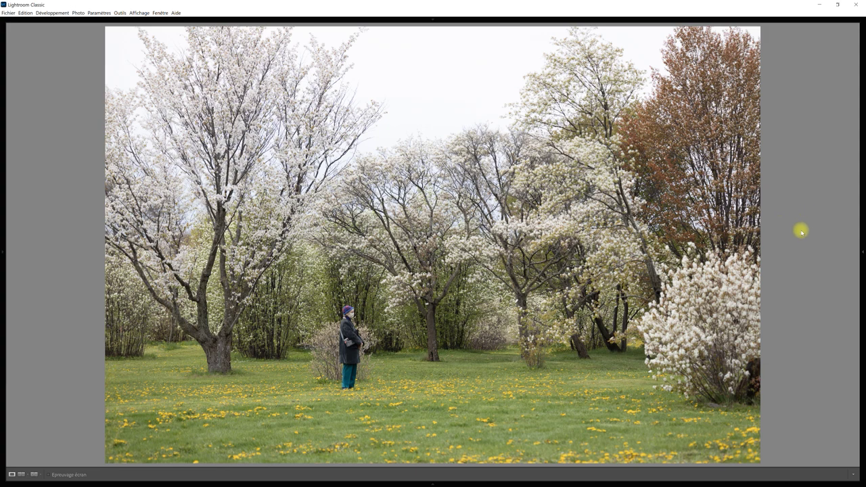
# Show the finished black-and-white version of the park photo in full screen.
pyautogui.press('Left')
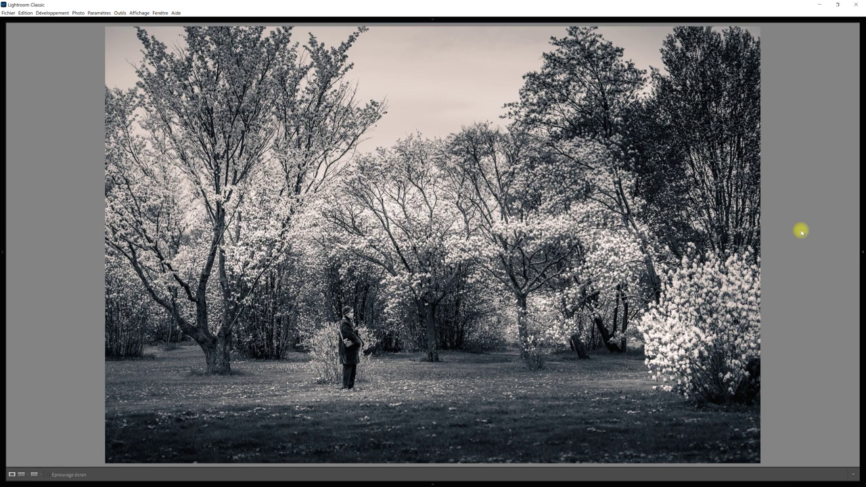
pyautogui.press('f')
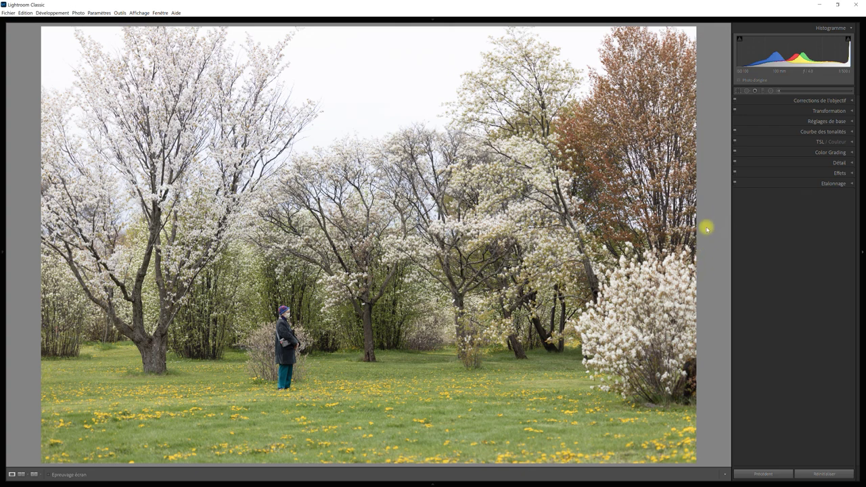
# In the Basic panel, set Exposure to -0,66 and Contrast to +56.
pyautogui.click(850, 122)
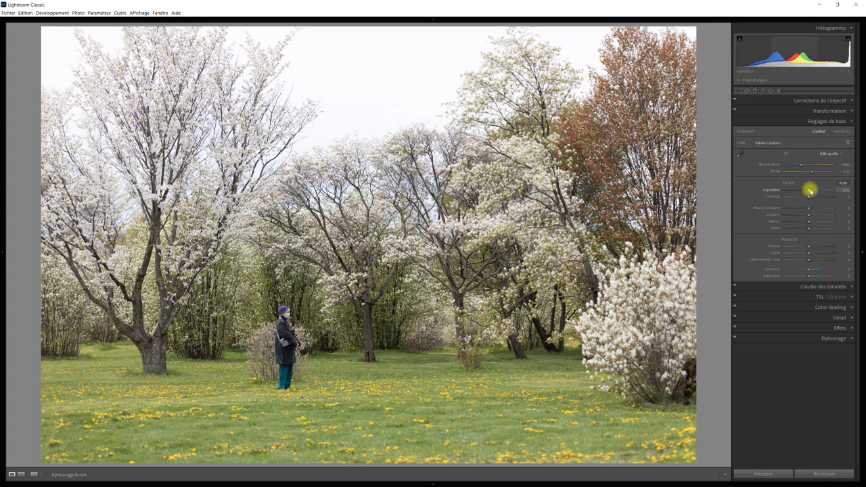
pyautogui.moveTo(810, 192); pyautogui.dragTo(806, 191)
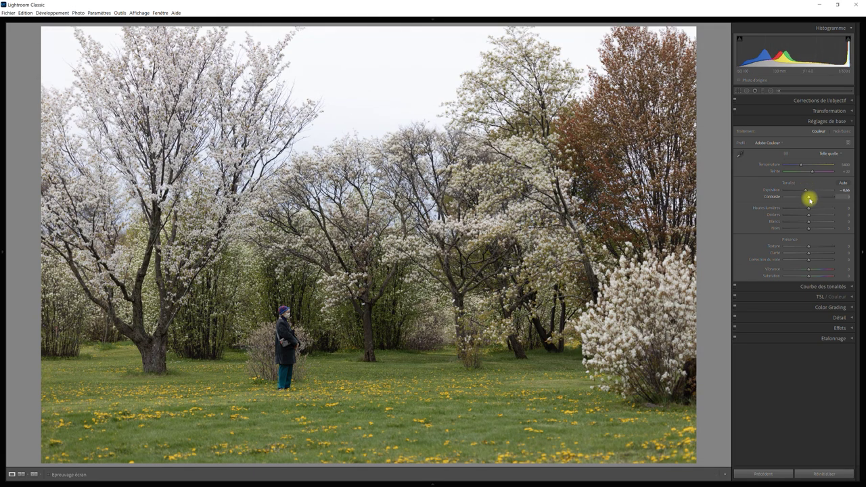
pyautogui.moveTo(810, 198); pyautogui.dragTo(817, 198)
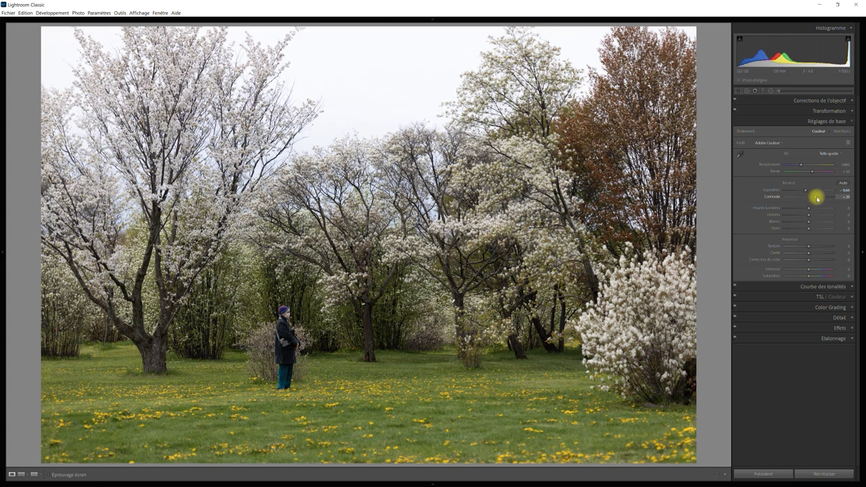
pyautogui.moveTo(817, 198); pyautogui.dragTo(823, 198)
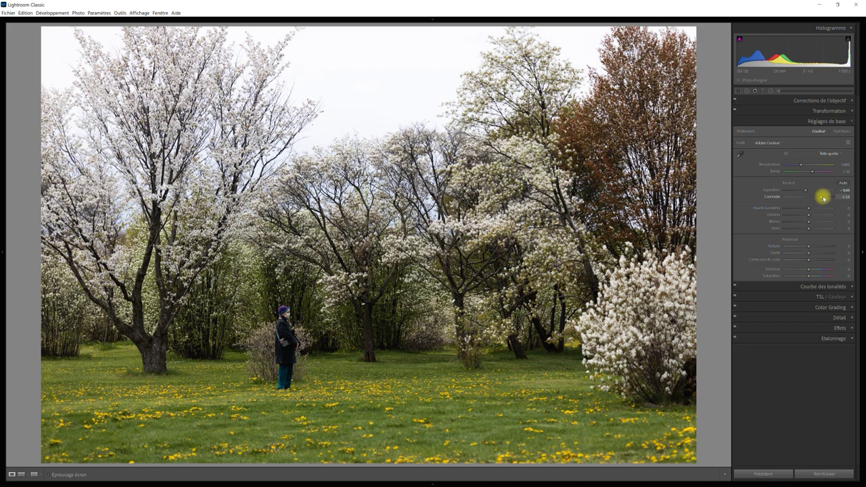
pyautogui.moveTo(824, 198); pyautogui.dragTo(825, 198)
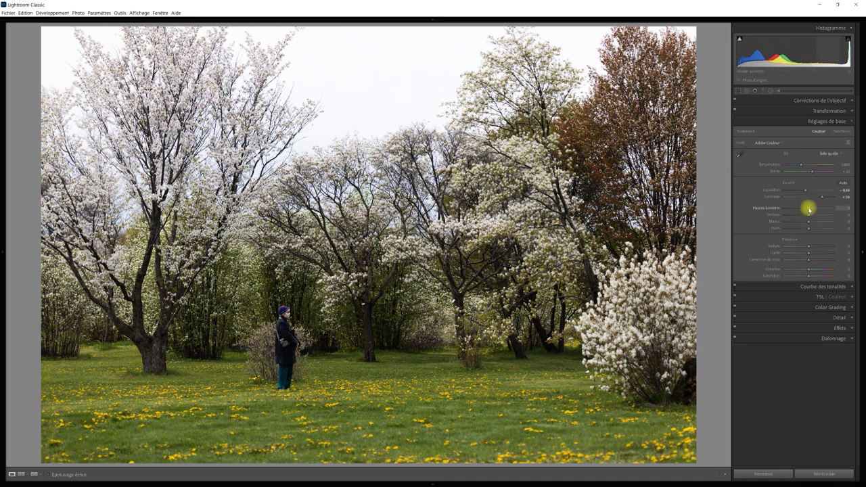
# Set Highlights to -100, Shadows to +44 and Whites to about +28, checking white clipping.
pyautogui.moveTo(809, 210); pyautogui.dragTo(776, 212)
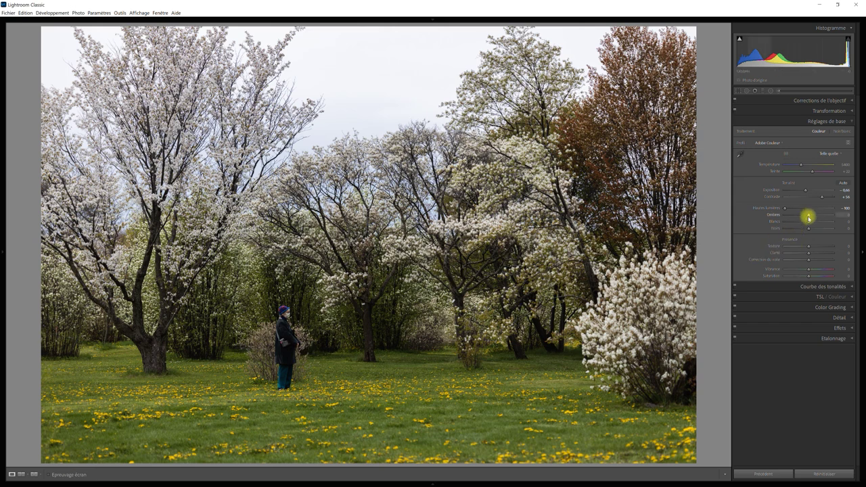
pyautogui.moveTo(809, 215); pyautogui.dragTo(820, 217)
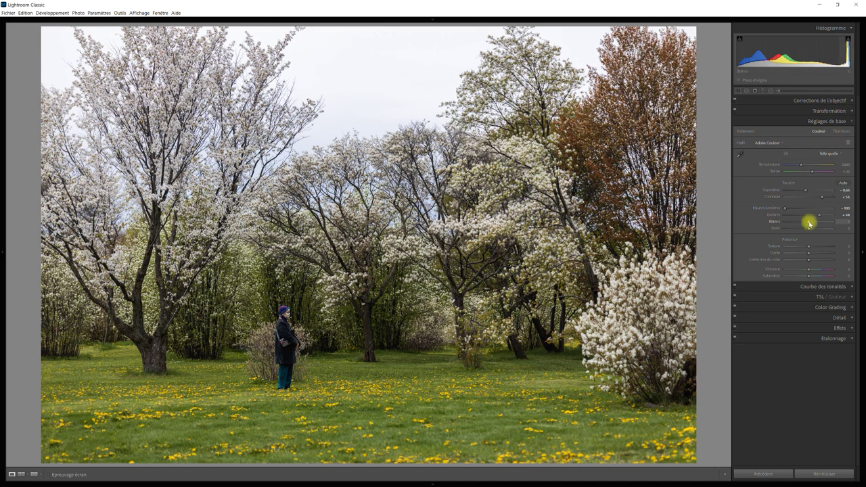
pyautogui.moveTo(811, 224); pyautogui.dragTo(816, 222)
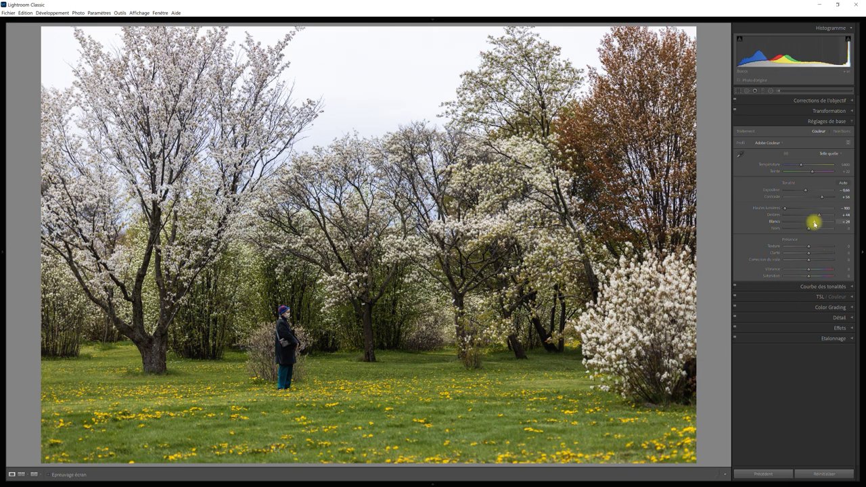
pyautogui.moveTo(814, 223); pyautogui.dragTo(817, 224)
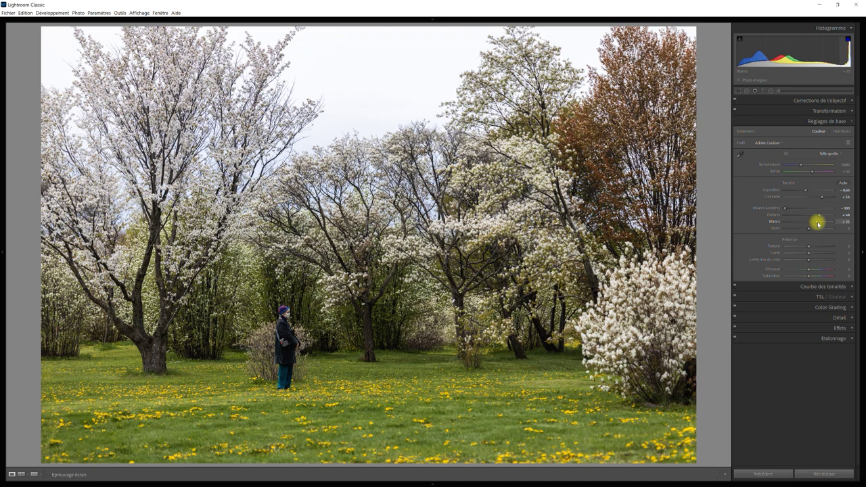
pyautogui.moveTo(817, 224); pyautogui.dragTo(815, 224)
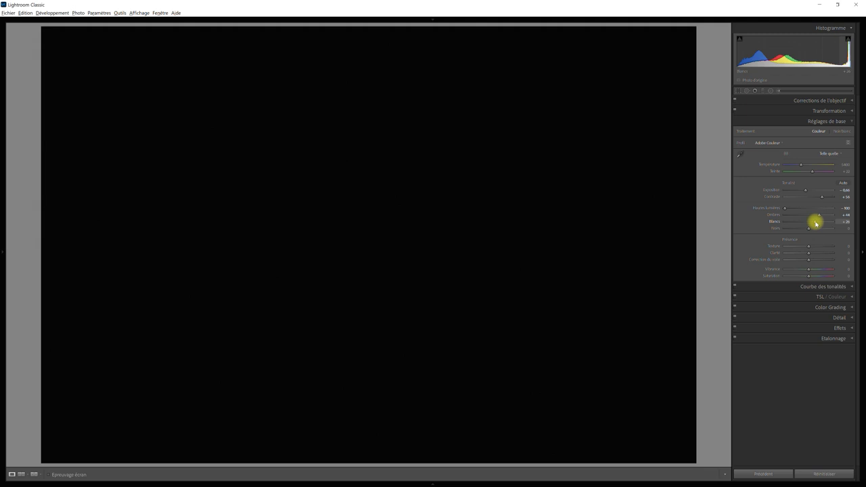
pyautogui.moveTo(815, 223); pyautogui.dragTo(815, 223)
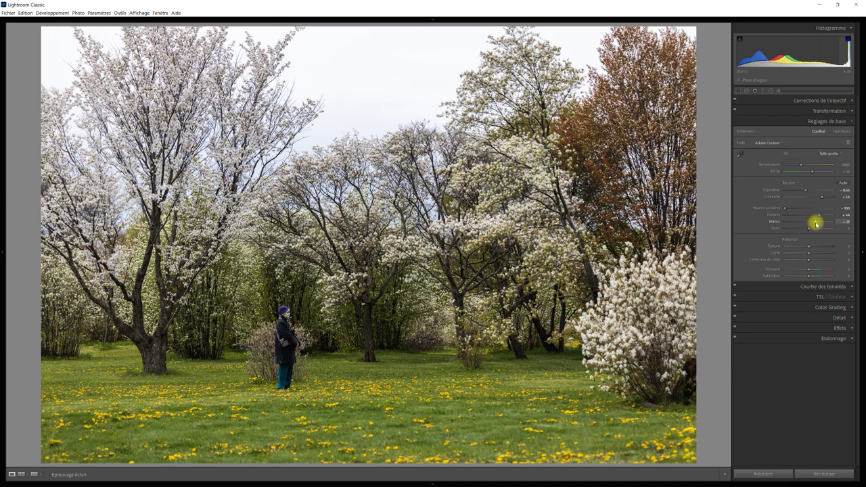
# Set Whites to +20 and Blacks to about -42 while previewing black clipping.
pyautogui.moveTo(815, 223); pyautogui.dragTo(813, 224)
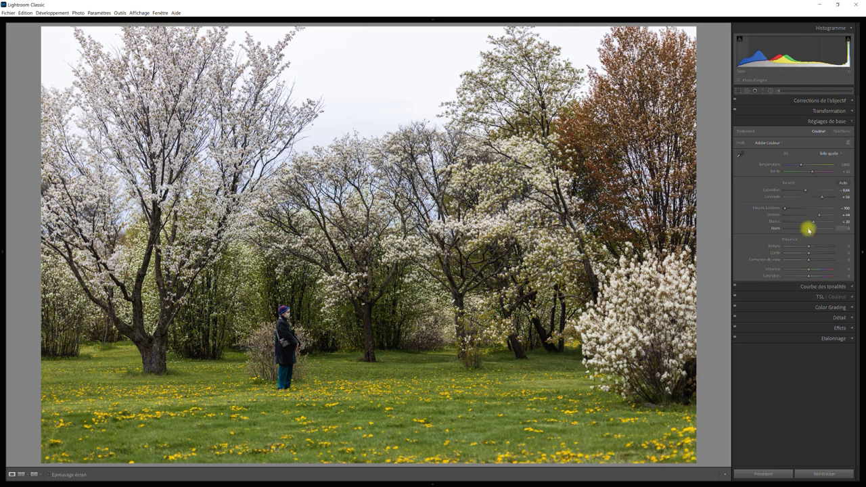
pyautogui.moveTo(809, 230); pyautogui.dragTo(798, 225)
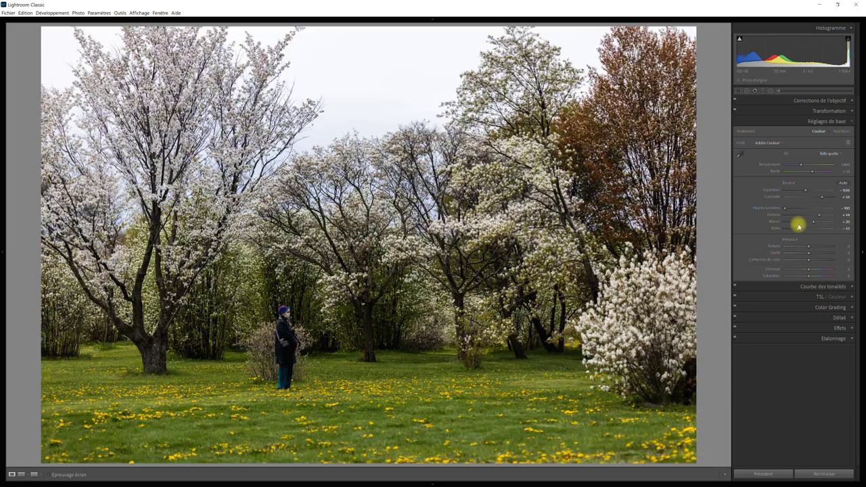
pyautogui.moveTo(798, 225); pyautogui.dragTo(800, 228)
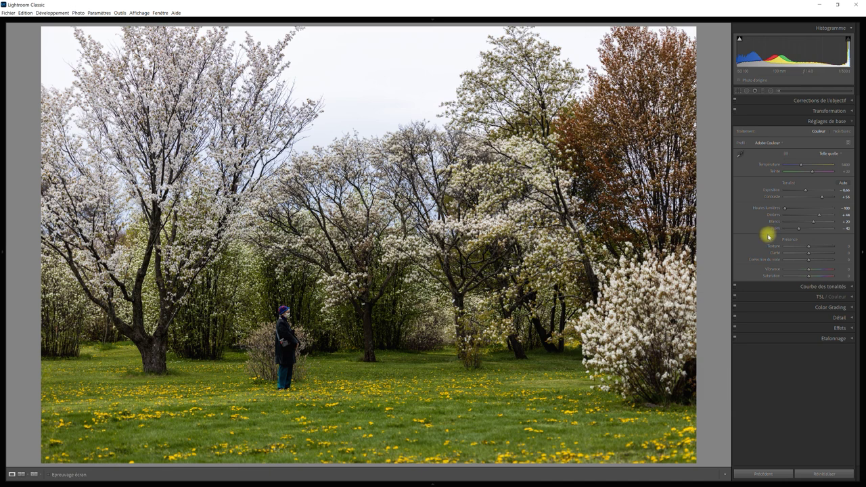
# In Presence, set Texture to +19, Clarity to -9 and Vibrance to +13.
pyautogui.moveTo(808, 248); pyautogui.dragTo(814, 248)
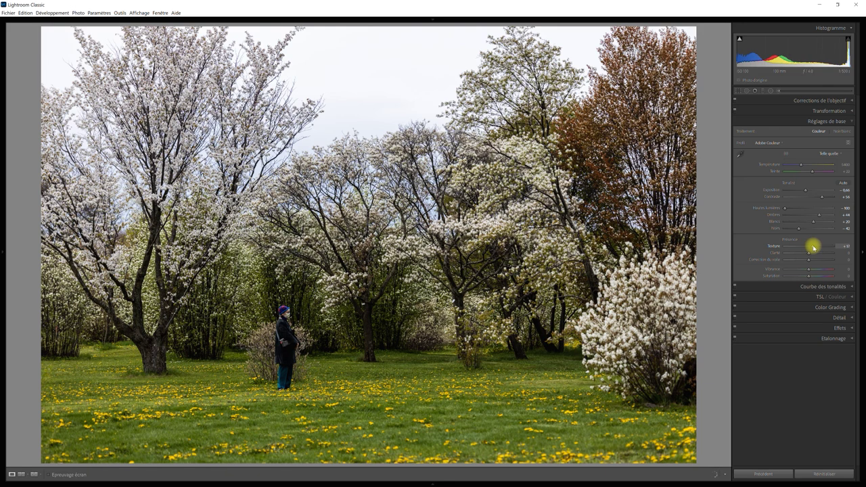
pyautogui.moveTo(814, 247); pyautogui.dragTo(813, 247)
pyautogui.moveTo(809, 254); pyautogui.dragTo(792, 254)
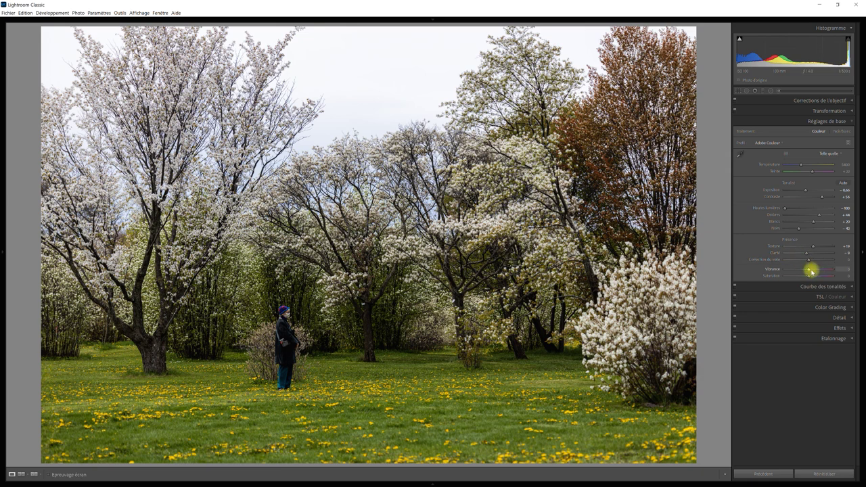
pyautogui.moveTo(808, 270); pyautogui.dragTo(813, 271)
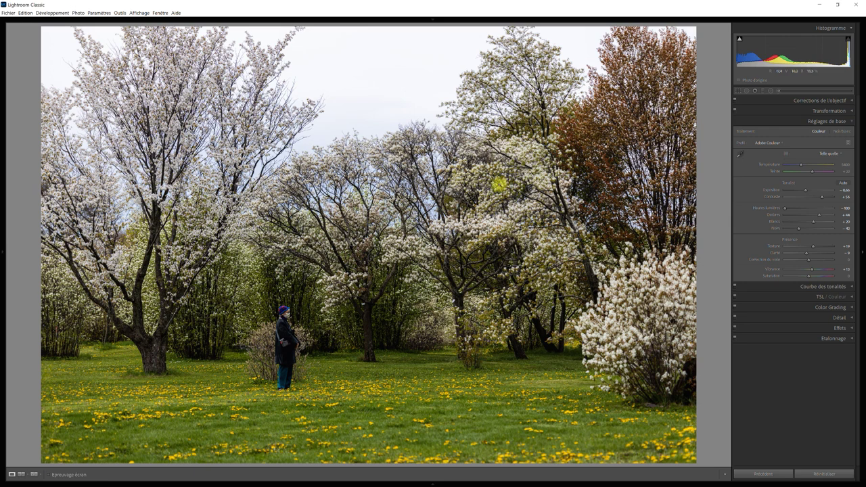
# Compare Before/After, then test Saturation at -100 and reset it to 0.
pyautogui.press('y')
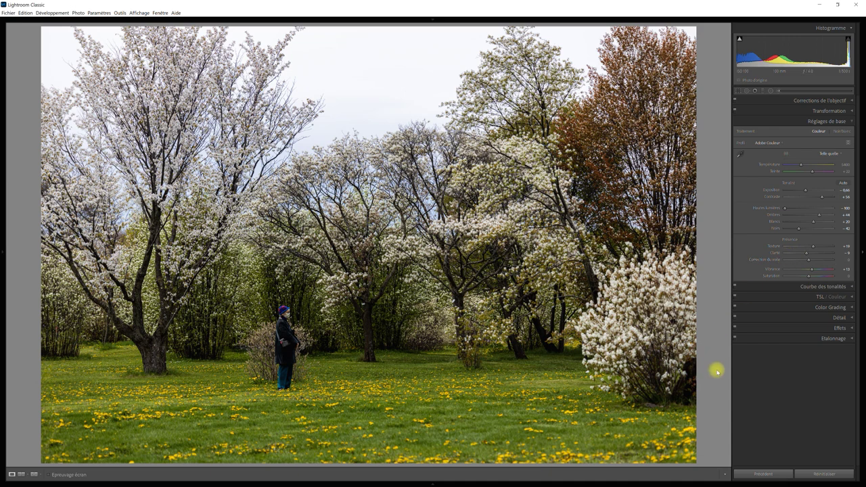
pyautogui.press('y')
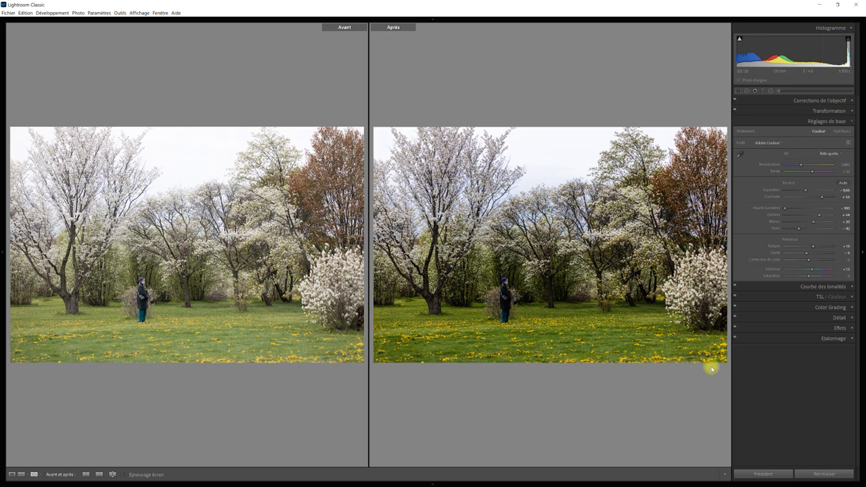
pyautogui.press('y')
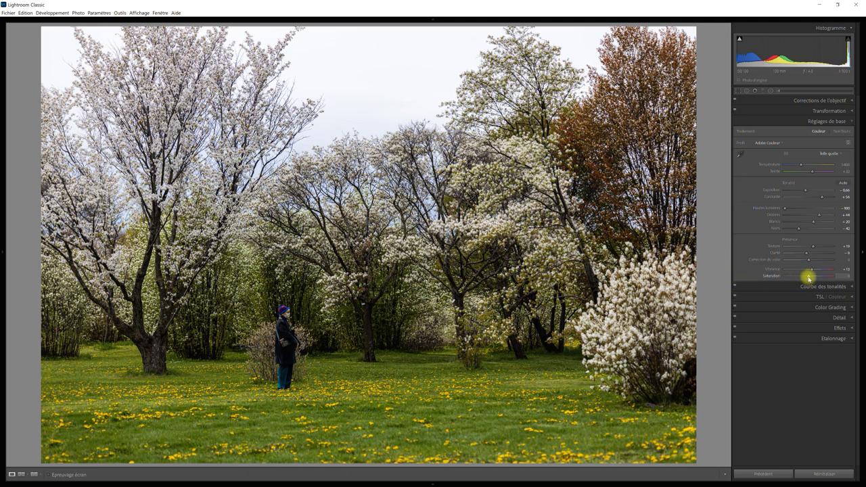
pyautogui.moveTo(809, 278); pyautogui.dragTo(780, 279)
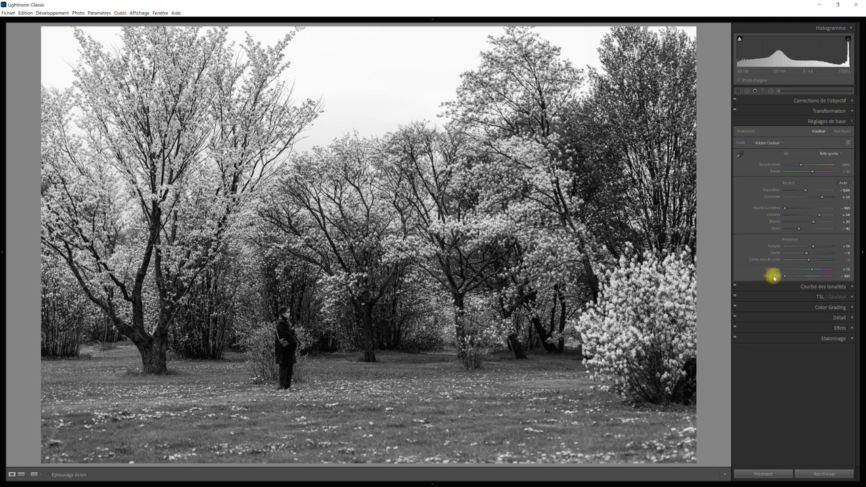
pyautogui.doubleClick(773, 276)
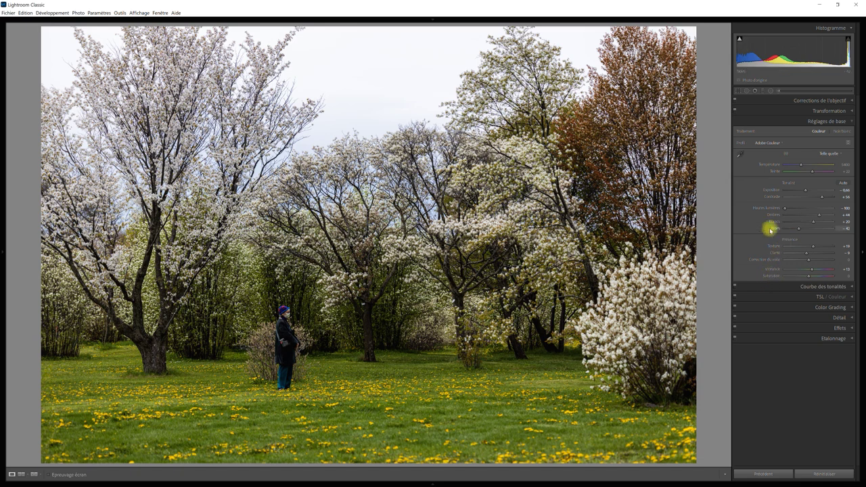
# Switch Treatment to Black & White and expand the B&W colour mix sliders.
pyautogui.click(846, 132)
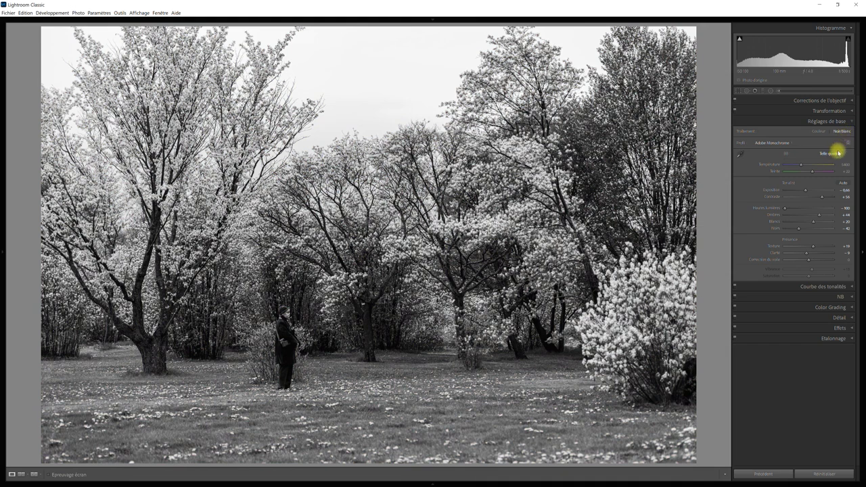
pyautogui.click(849, 296)
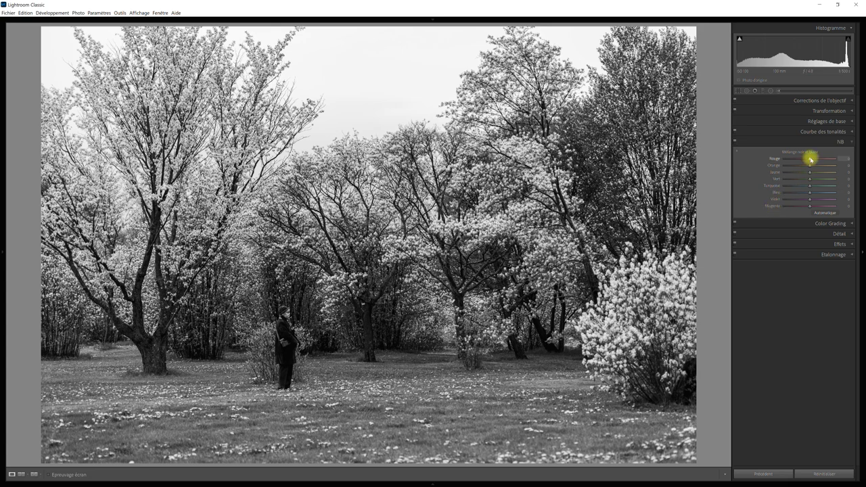
# In the B&W mix, lighten Red, darken Orange, retune Yellow and darken Green.
pyautogui.moveTo(805, 159)
pyautogui.mouseDown()
pyautogui.moveTo(790, 158)
pyautogui.moveTo(819, 159)
pyautogui.moveTo(790, 159)
pyautogui.moveTo(809, 163)
pyautogui.mouseUp()
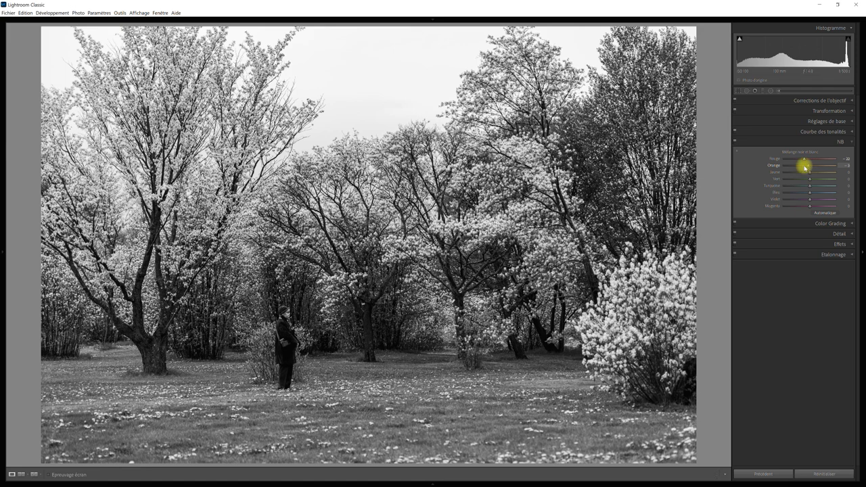
pyautogui.moveTo(819, 166)
pyautogui.mouseDown()
pyautogui.moveTo(786, 167)
pyautogui.moveTo(837, 169)
pyautogui.moveTo(806, 166)
pyautogui.mouseUp()
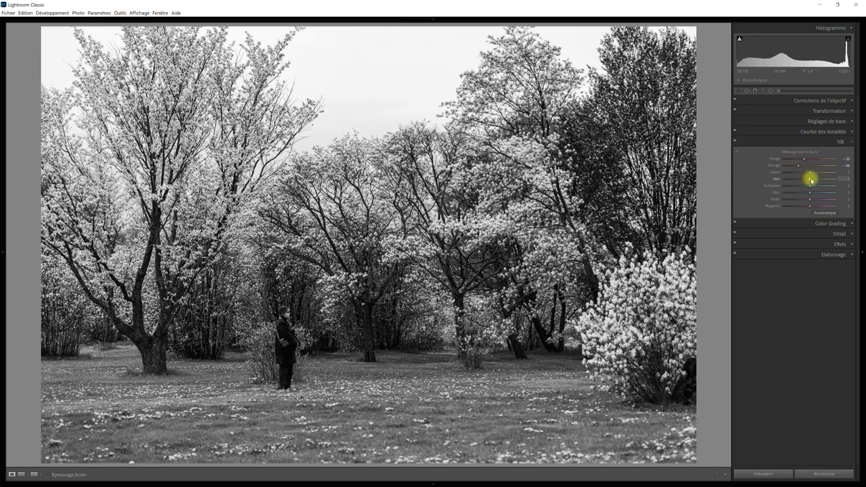
pyautogui.moveTo(810, 171)
pyautogui.mouseDown()
pyautogui.moveTo(789, 167)
pyautogui.moveTo(801, 175)
pyautogui.mouseUp()
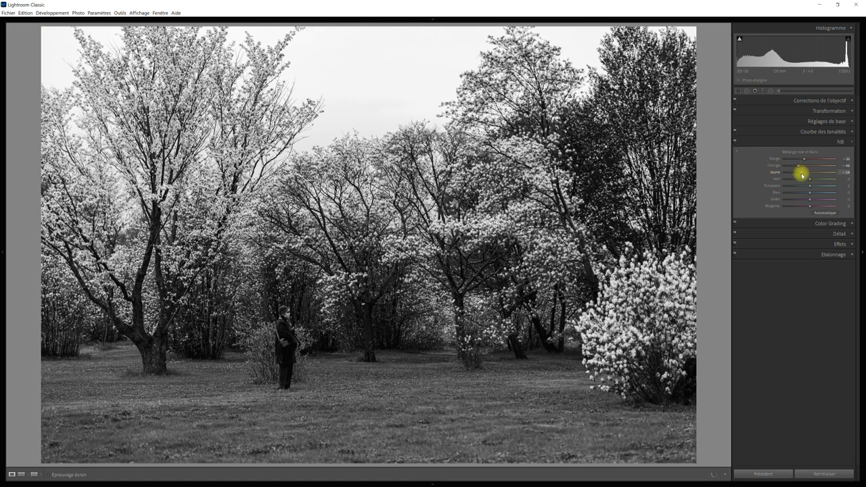
pyautogui.moveTo(801, 175)
pyautogui.mouseDown()
pyautogui.moveTo(817, 177)
pyautogui.moveTo(803, 173)
pyautogui.mouseUp()
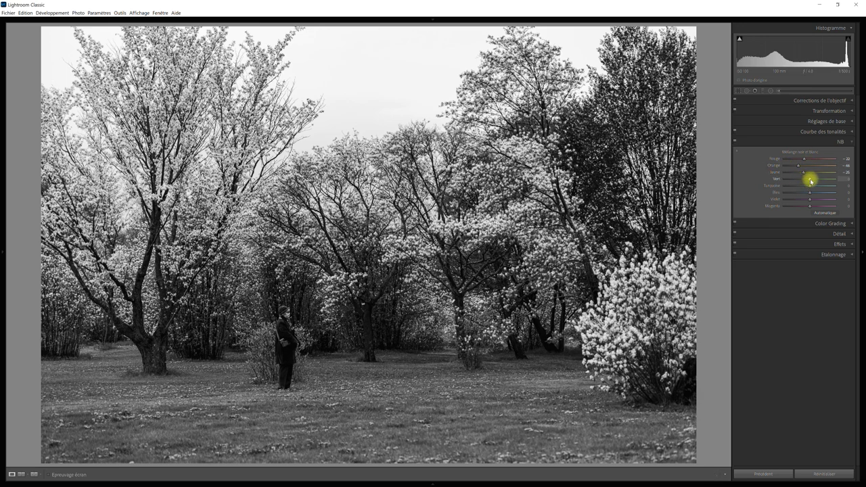
pyautogui.moveTo(809, 180); pyautogui.dragTo(806, 177)
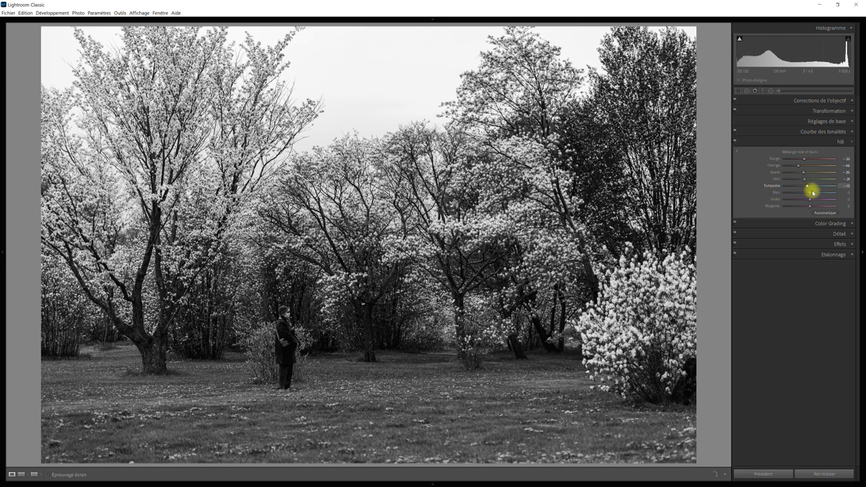
# Darken Blue to about -25 and give Magenta a small positive boost in the B&W mix.
pyautogui.moveTo(809, 195); pyautogui.dragTo(806, 193)
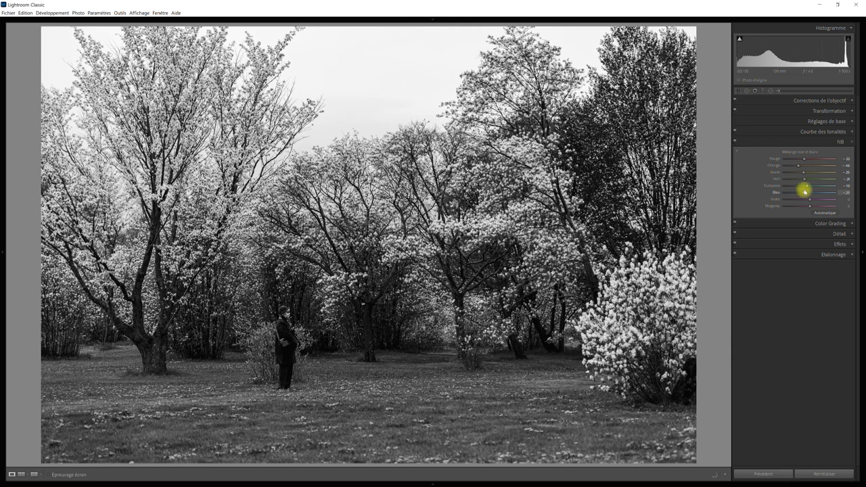
pyautogui.moveTo(804, 192); pyautogui.dragTo(806, 193)
pyautogui.moveTo(804, 193); pyautogui.dragTo(804, 196)
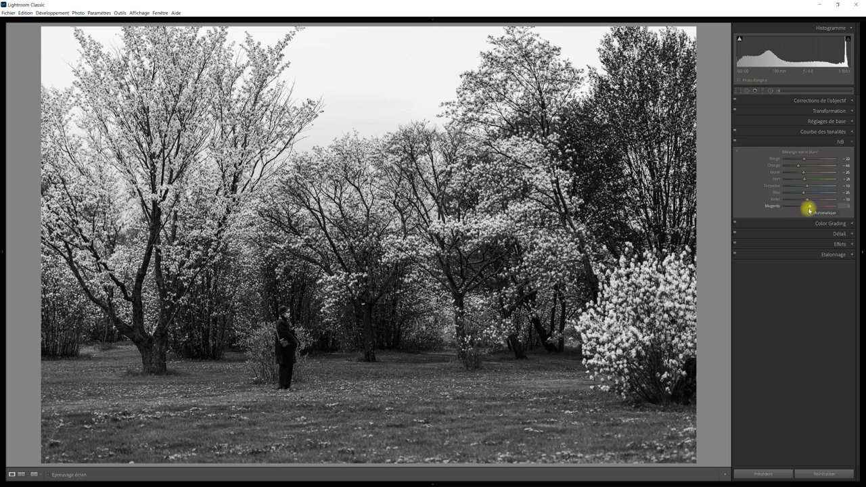
pyautogui.moveTo(810, 209); pyautogui.dragTo(815, 209)
pyautogui.moveTo(815, 208); pyautogui.dragTo(811, 209)
# Compare the black-and-white edit with the colour original, then select the Graduated Filter.
pyautogui.press('y')
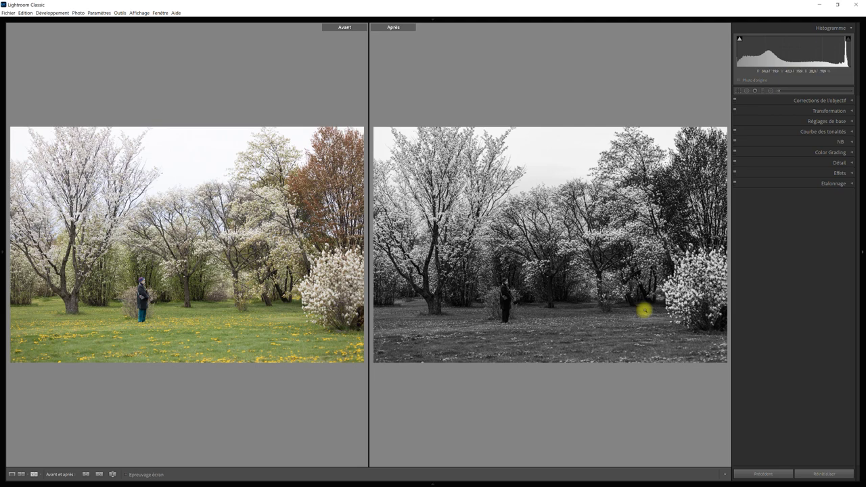
pyautogui.press('y')
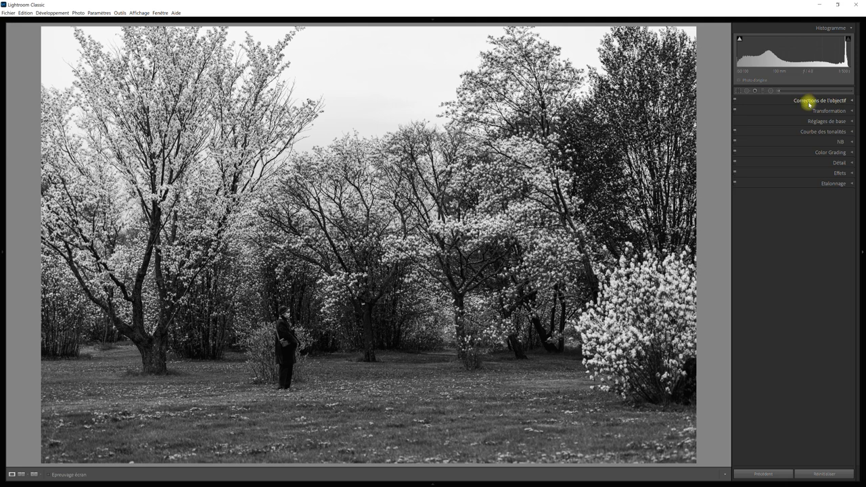
pyautogui.click(763, 93)
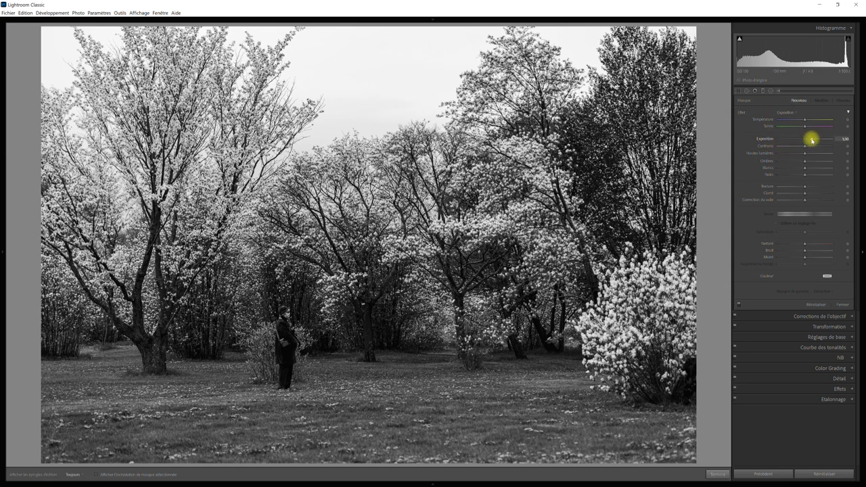
# Set a graduated filter to negative exposure and drag it up from the bottom edge over the grass.
pyautogui.moveTo(812, 140); pyautogui.dragTo(799, 139)
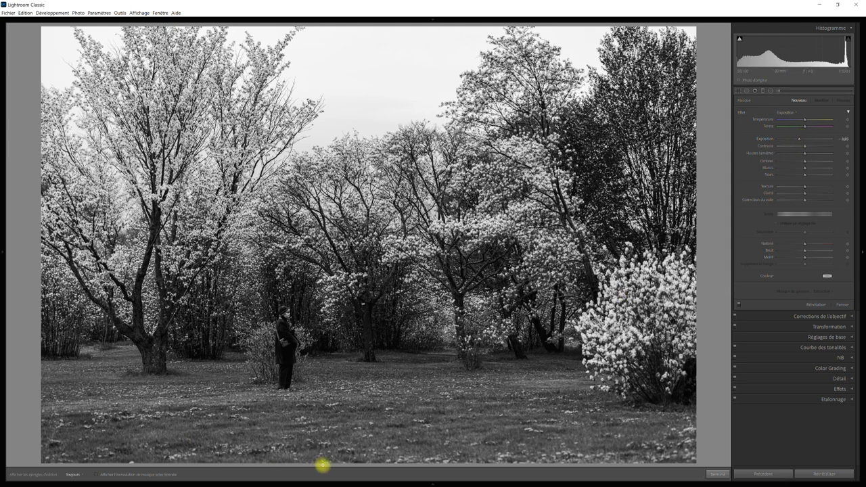
pyautogui.moveTo(317, 465)
pyautogui.mouseDown()
pyautogui.moveTo(328, 425)
pyautogui.moveTo(297, 363)
pyautogui.mouseUp()
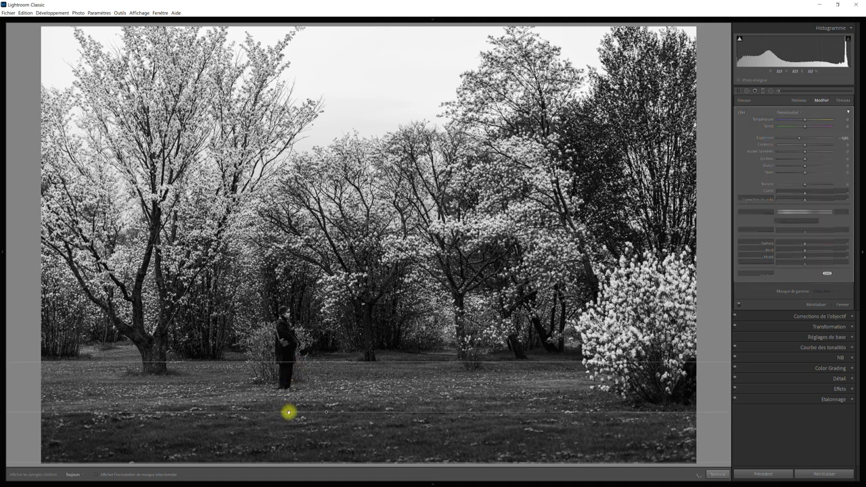
# Tilt the foreground gradient slightly, narrow its transition band, and shift it up over the grass.
pyautogui.moveTo(289, 410); pyautogui.dragTo(289, 412)
pyautogui.moveTo(289, 410); pyautogui.dragTo(289, 408)
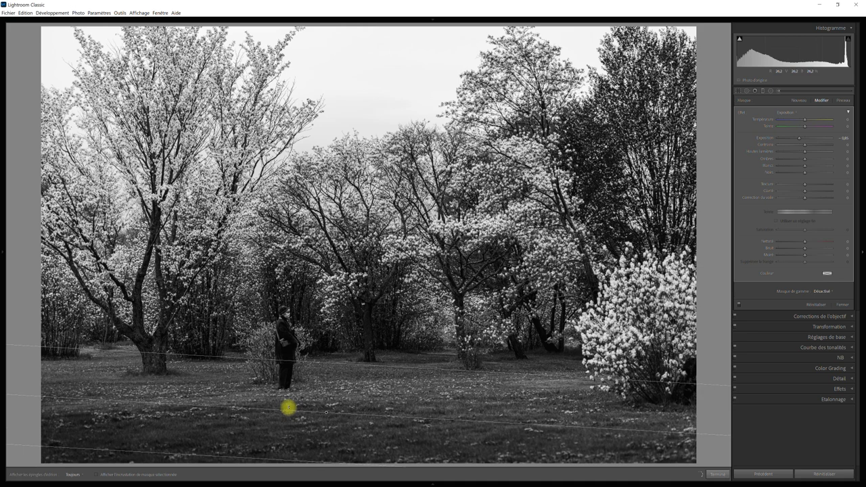
pyautogui.moveTo(289, 408); pyautogui.dragTo(289, 410)
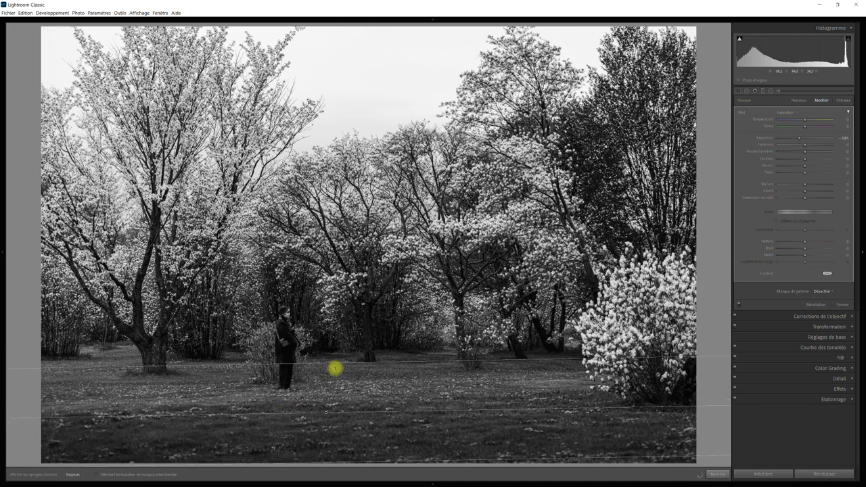
pyautogui.moveTo(334, 363); pyautogui.dragTo(329, 390)
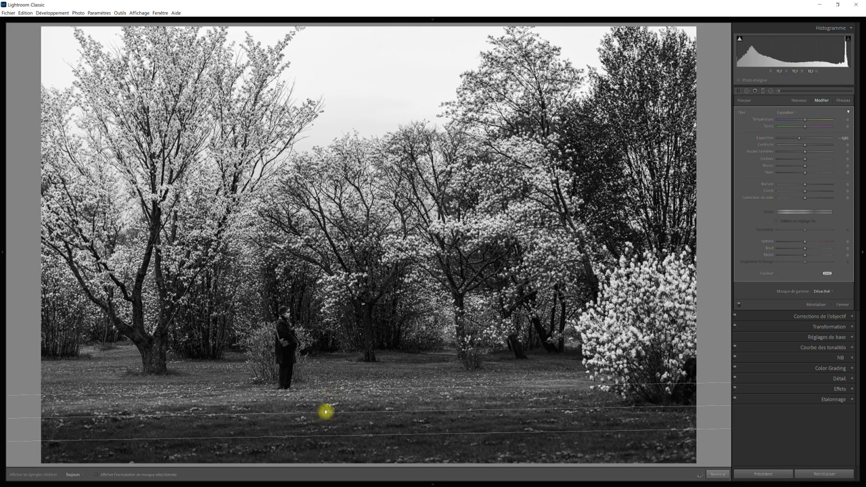
pyautogui.moveTo(326, 411); pyautogui.dragTo(328, 408)
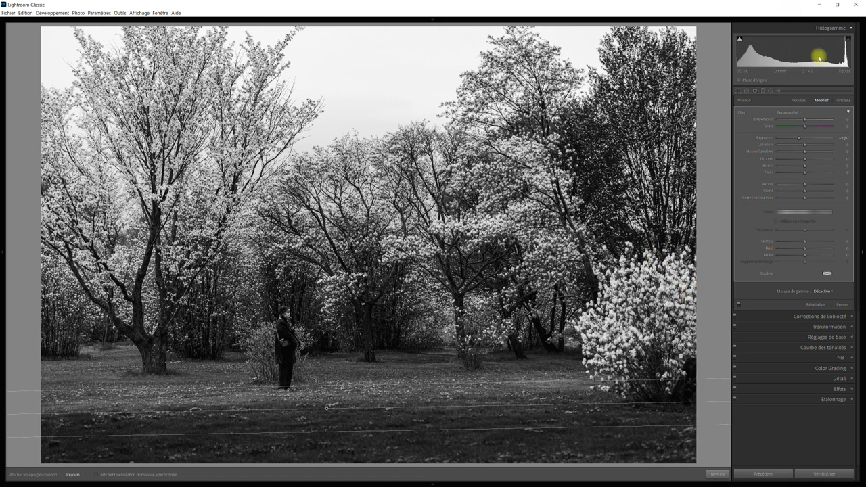
# Add a second darkening gradient down from the top edge over the sky, then finish local adjustments.
pyautogui.click(799, 100)
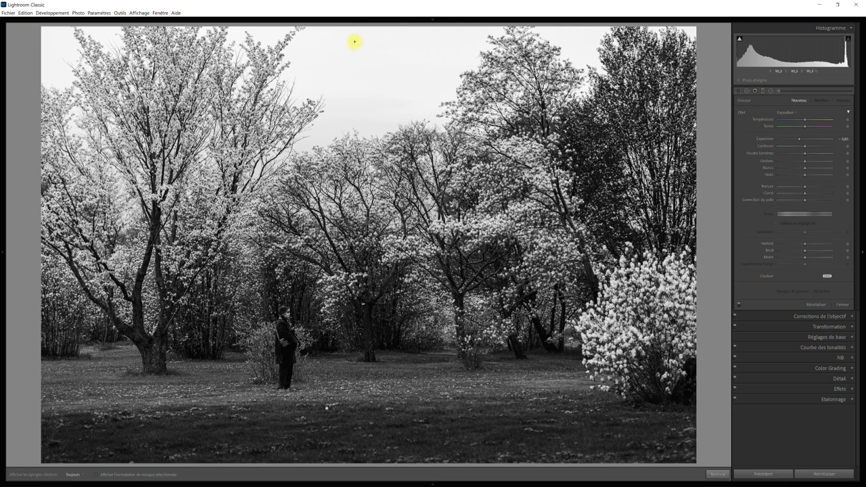
pyautogui.moveTo(357, 41)
pyautogui.mouseDown()
pyautogui.moveTo(359, 144)
pyautogui.moveTo(369, 143)
pyautogui.mouseUp()
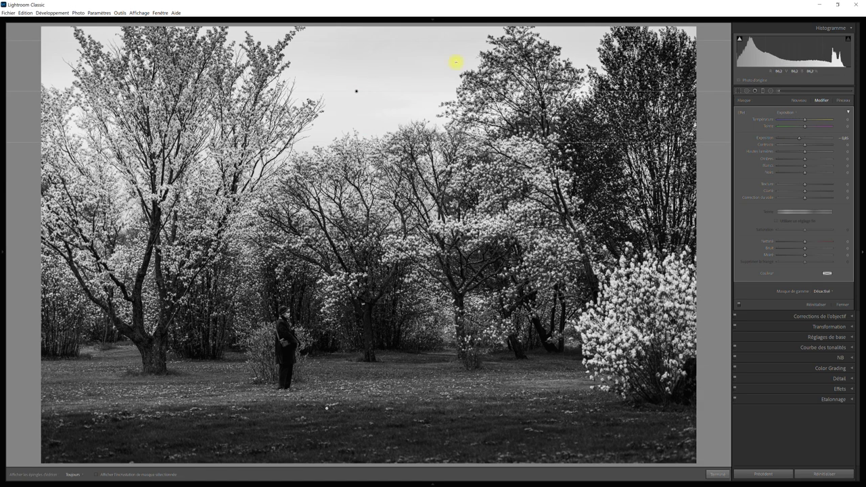
pyautogui.click(843, 304)
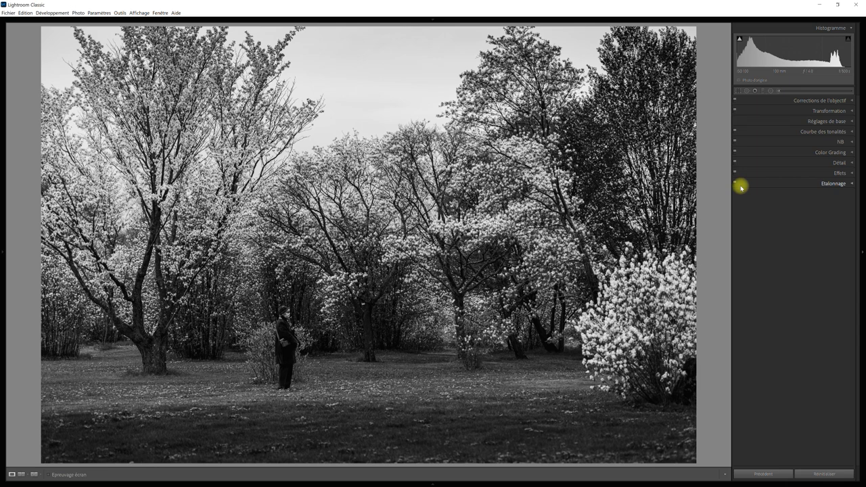
# Create a radial filter with Exposure about +0.74 and Clarity about +29 around the person.
pyautogui.click(770, 90)
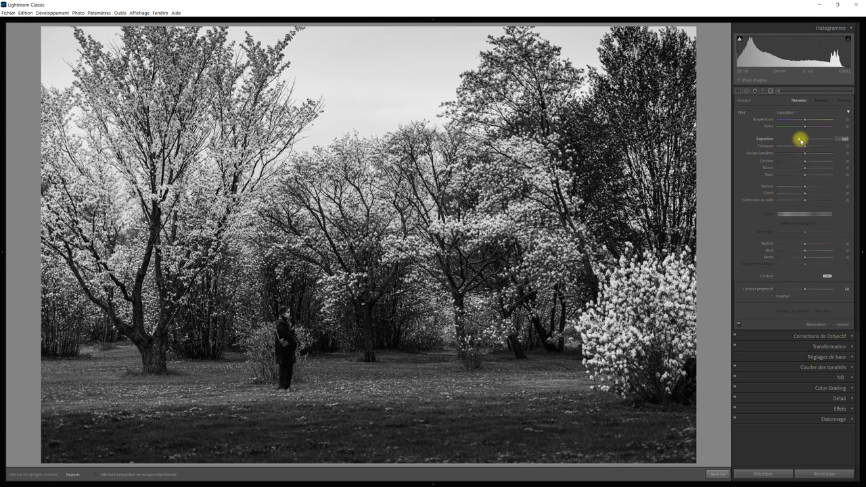
pyautogui.moveTo(800, 140); pyautogui.dragTo(809, 140)
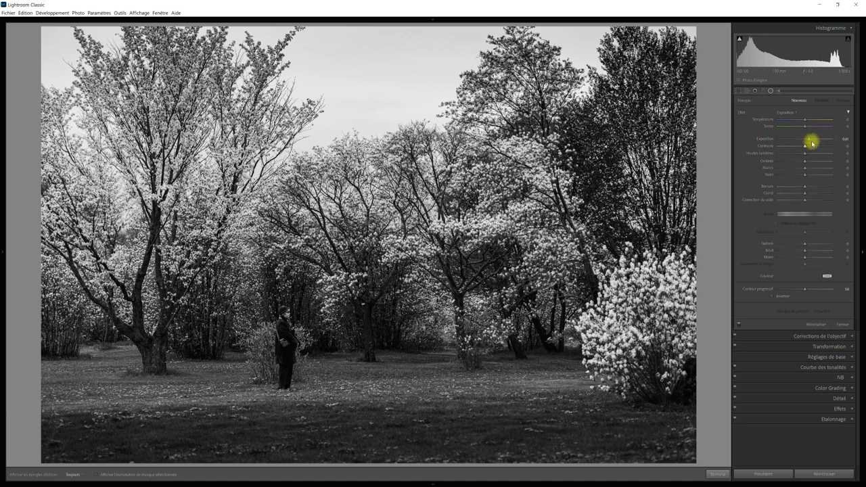
pyautogui.moveTo(808, 140); pyautogui.dragTo(810, 141)
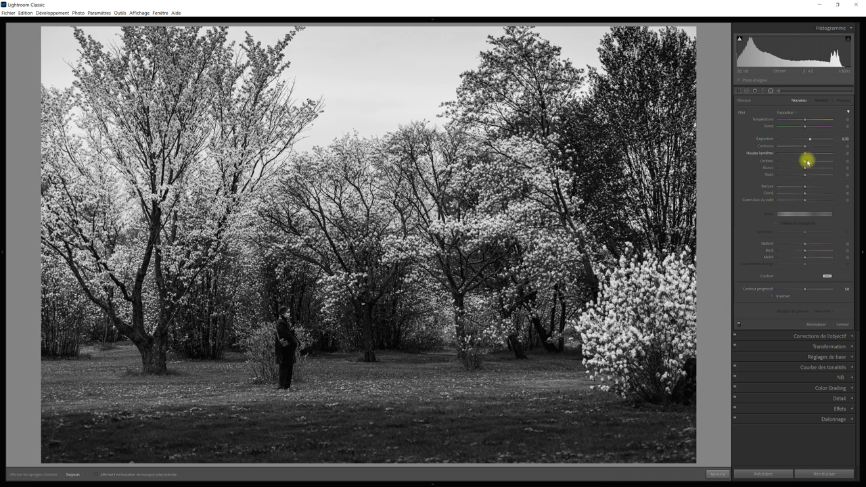
pyautogui.moveTo(805, 194); pyautogui.dragTo(813, 196)
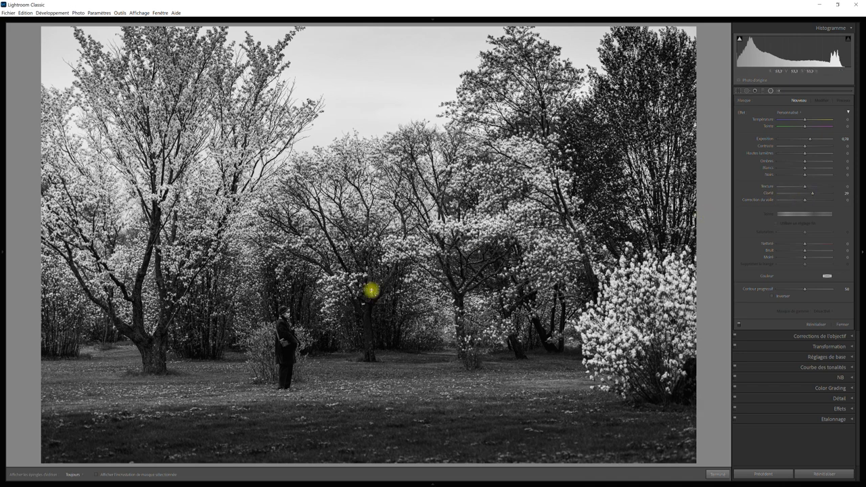
pyautogui.moveTo(277, 357); pyautogui.dragTo(361, 410)
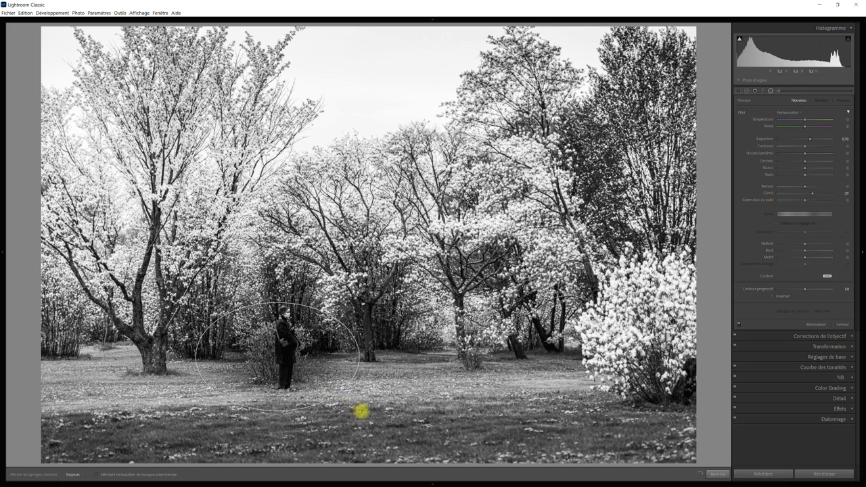
# Apply the radial effect inside the ellipse and enlarge it taller and wider around the person.
pyautogui.click(773, 295)
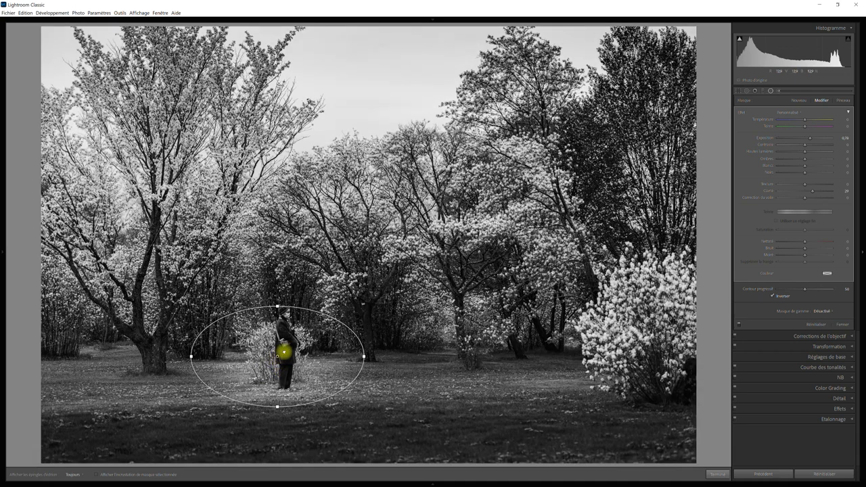
pyautogui.moveTo(276, 361); pyautogui.dragTo(296, 335)
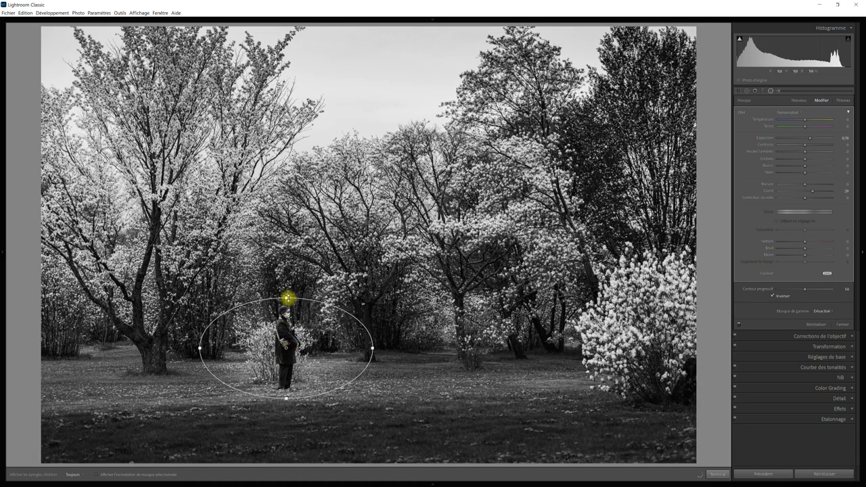
pyautogui.moveTo(289, 293); pyautogui.dragTo(290, 276)
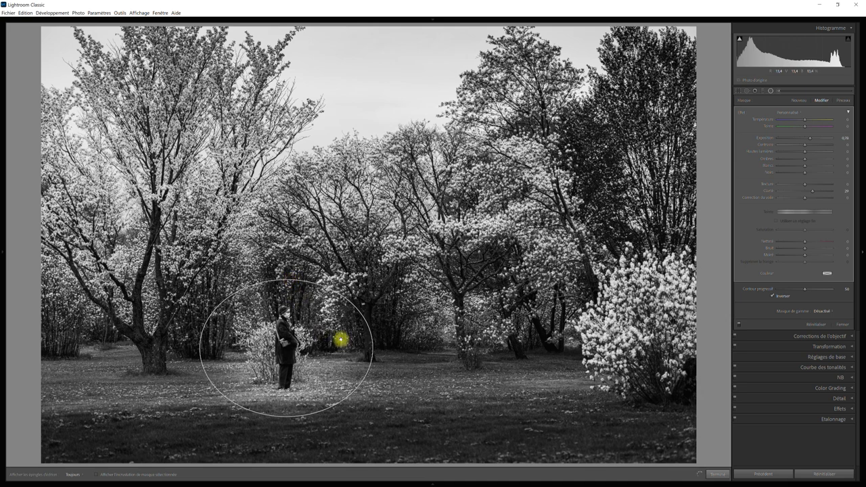
pyautogui.moveTo(373, 348); pyautogui.dragTo(388, 348)
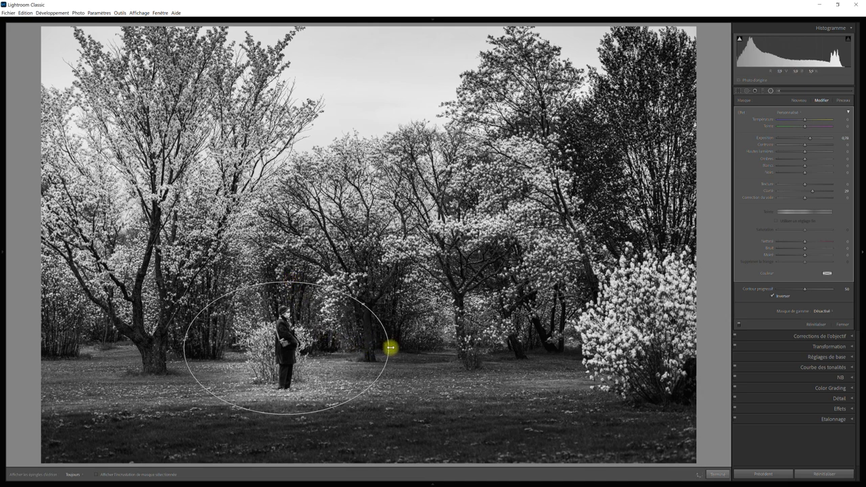
pyautogui.moveTo(287, 346); pyautogui.dragTo(300, 346)
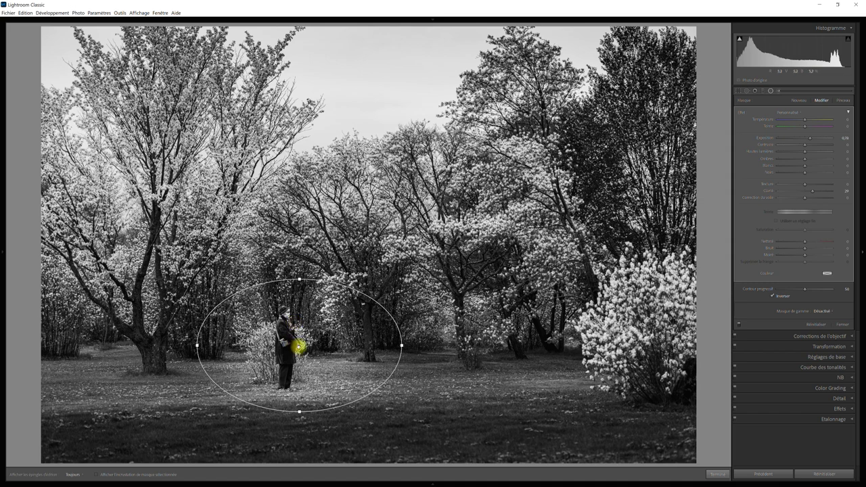
# Duplicate the radial brightening and move the copy up toward the central trees.
pyautogui.rightClick(299, 346)
pyautogui.click(317, 349)
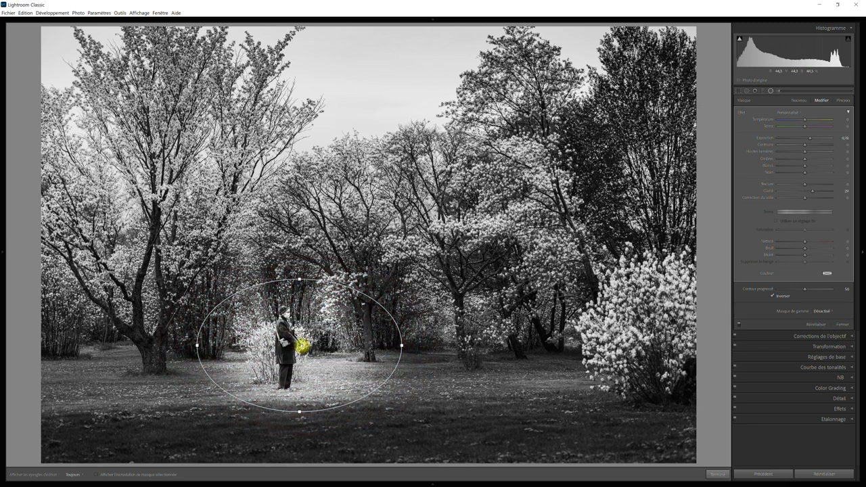
pyautogui.moveTo(303, 347)
pyautogui.mouseDown()
pyautogui.moveTo(319, 284)
pyautogui.moveTo(257, 373)
pyautogui.moveTo(327, 263)
pyautogui.moveTo(321, 244)
pyautogui.moveTo(312, 245)
pyautogui.mouseUp()
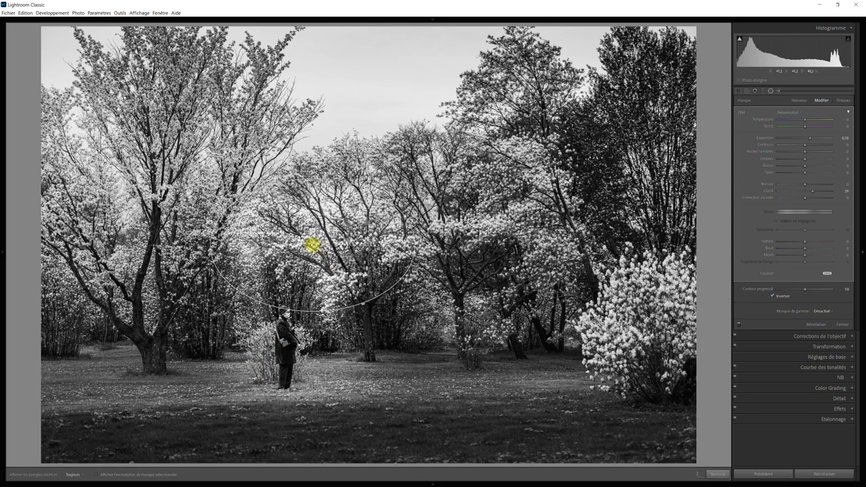
# Widen the copied radial ellipse and shift it right across the central blossoming trees.
pyautogui.moveTo(415, 244); pyautogui.dragTo(533, 248)
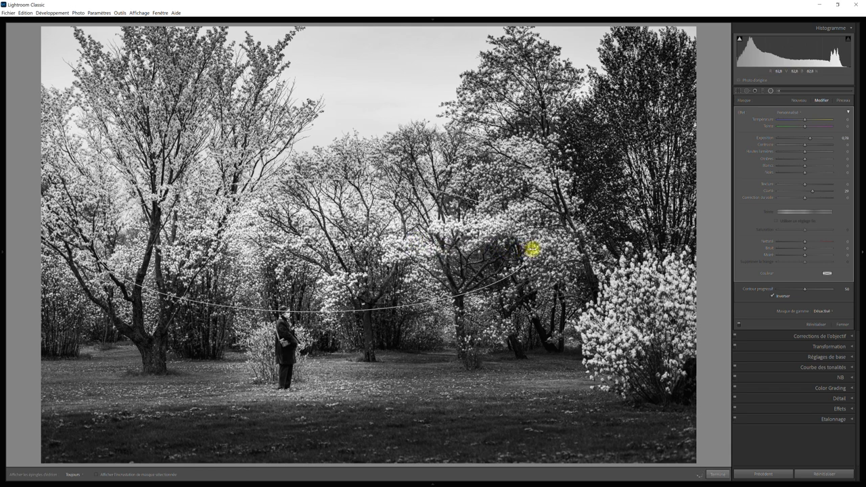
pyautogui.moveTo(315, 246); pyautogui.dragTo(384, 249)
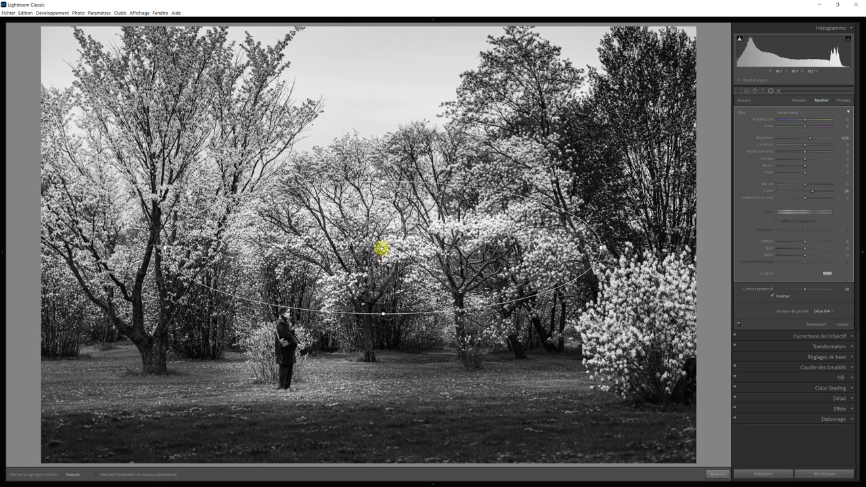
pyautogui.moveTo(382, 248); pyautogui.dragTo(390, 247)
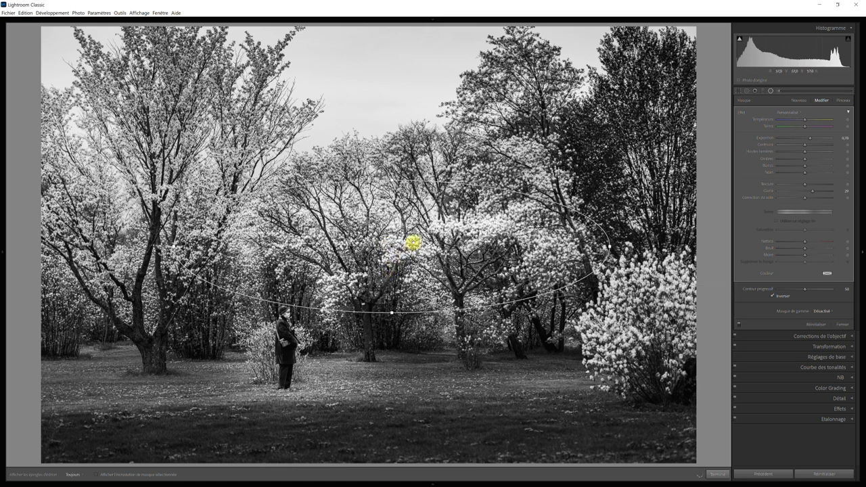
# Duplicate it again, shrink the new copy, and place it over the small central tree.
pyautogui.rightClick(392, 247)
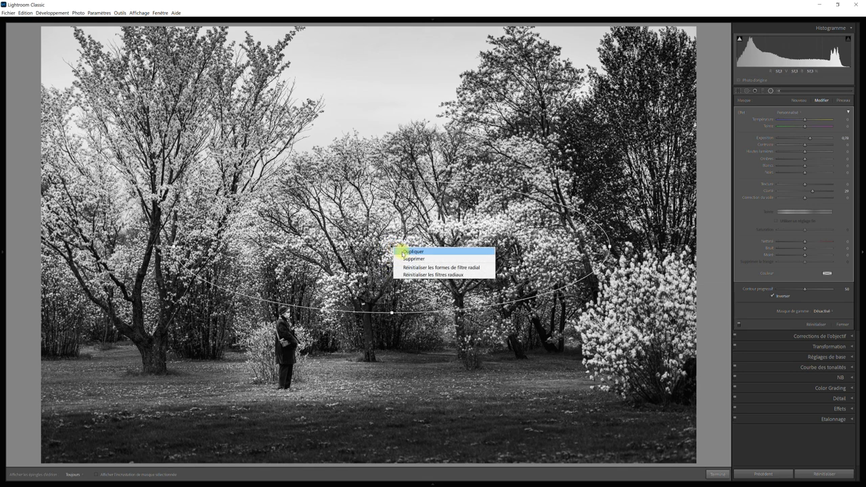
pyautogui.click(410, 251)
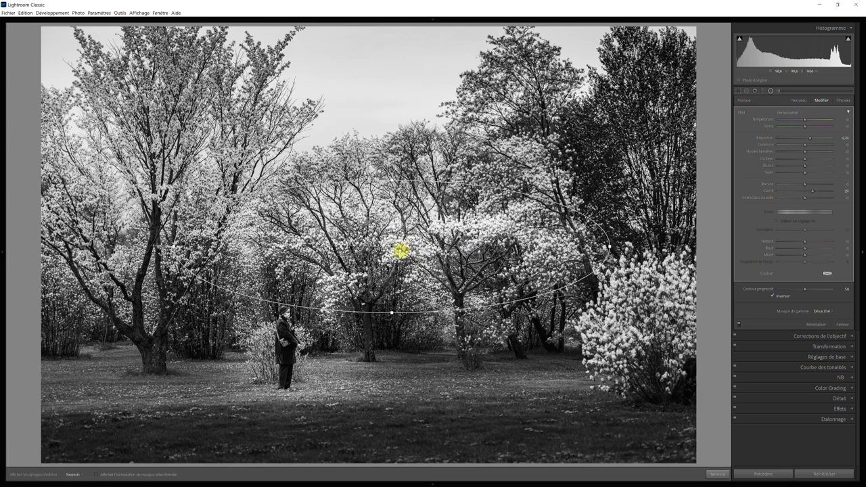
pyautogui.moveTo(394, 248); pyautogui.dragTo(427, 279)
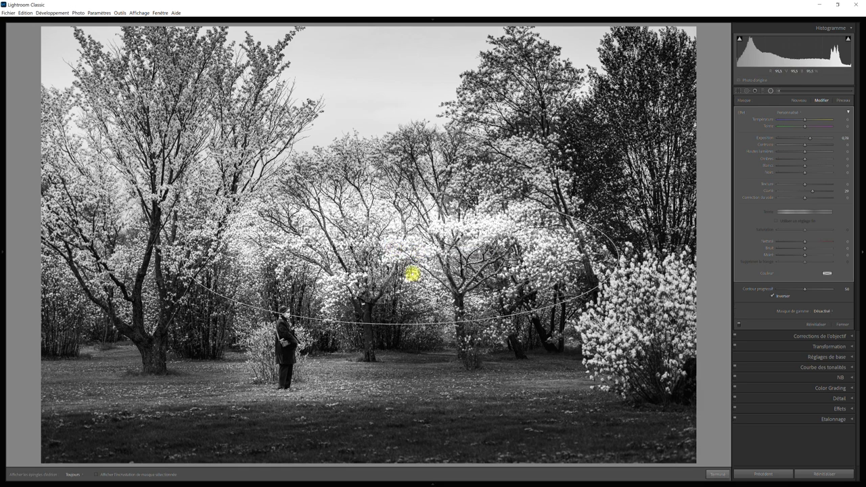
pyautogui.moveTo(629, 286); pyautogui.dragTo(528, 286)
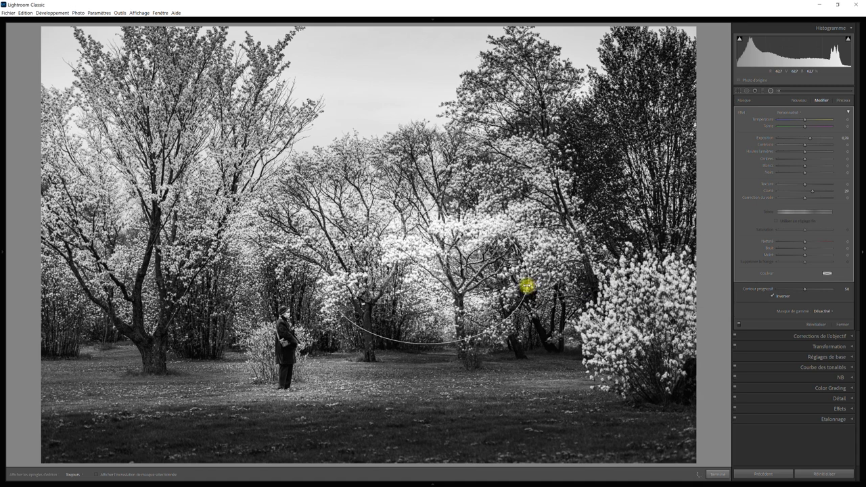
pyautogui.moveTo(427, 276)
pyautogui.moveTo(428, 278)
pyautogui.mouseDown()
pyautogui.moveTo(466, 342)
pyautogui.moveTo(462, 330)
pyautogui.mouseUp()
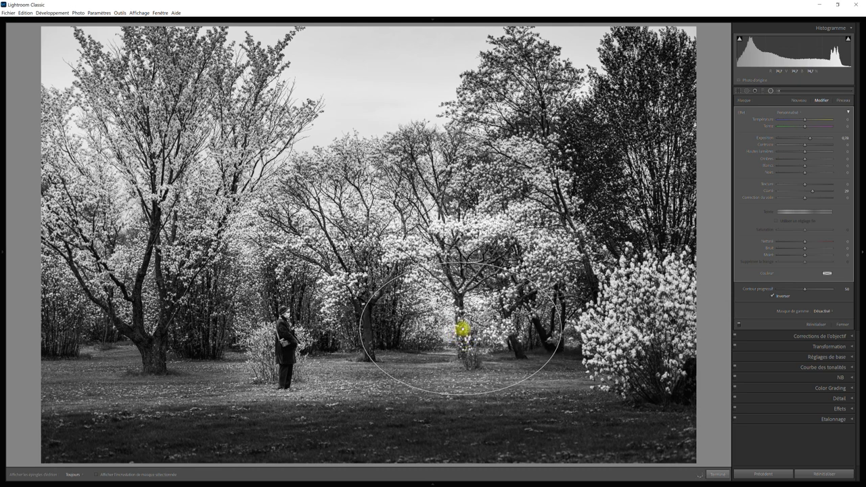
# Flatten the small-tree ellipse vertically and lower it toward the ground.
pyautogui.moveTo(462, 269); pyautogui.dragTo(464, 271)
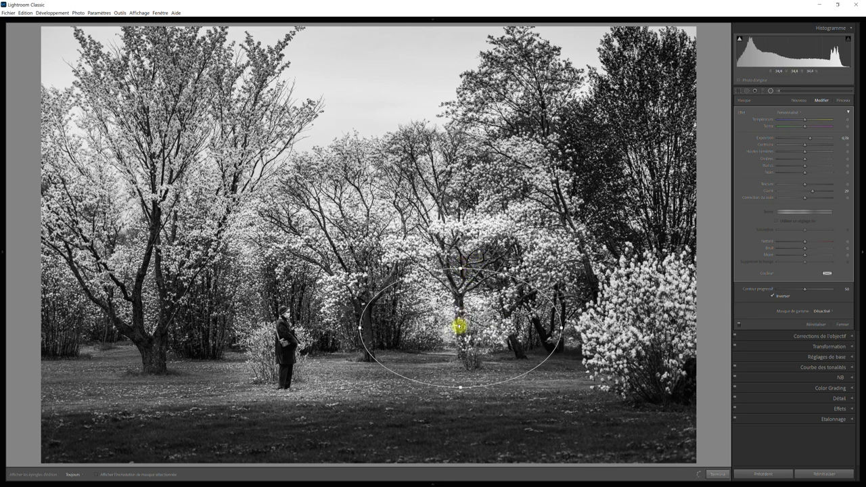
pyautogui.moveTo(459, 327); pyautogui.dragTo(457, 337)
pyautogui.moveTo(457, 340); pyautogui.dragTo(461, 337)
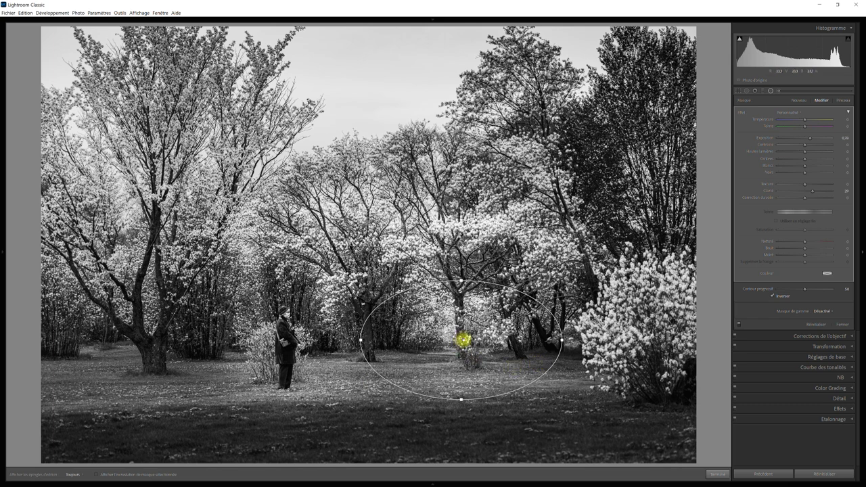
# Duplicate that radial brightening and move the copy right toward the dark trees.
pyautogui.rightClick(461, 340)
pyautogui.click(480, 345)
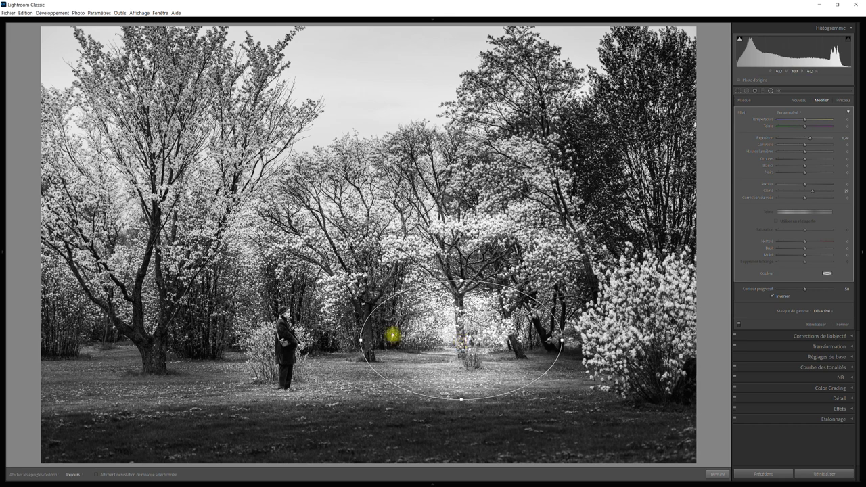
pyautogui.moveTo(471, 343); pyautogui.dragTo(545, 343)
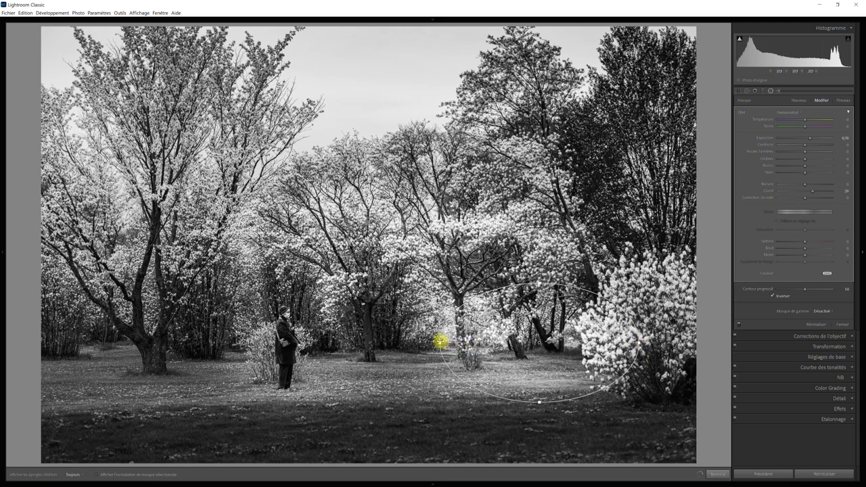
# Narrow the duplicate, move it onto the white flowering bush, and enlarge it to cover the bush.
pyautogui.moveTo(457, 343); pyautogui.dragTo(562, 345)
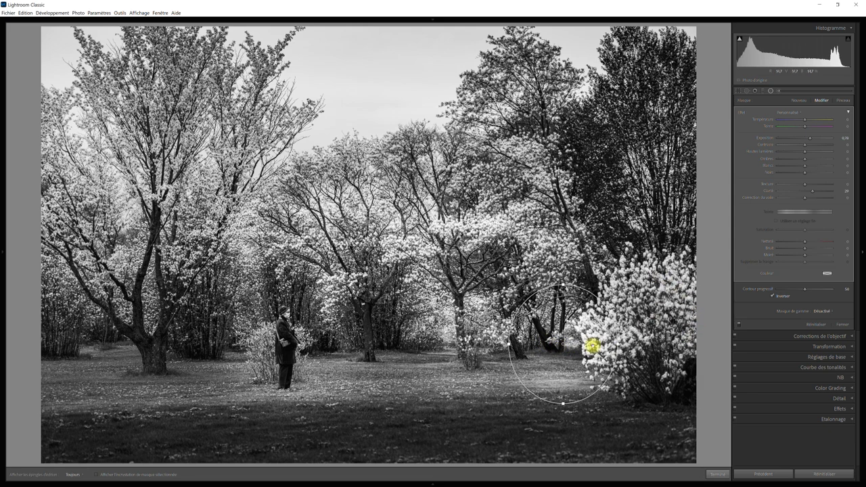
pyautogui.moveTo(563, 345)
pyautogui.mouseDown()
pyautogui.moveTo(623, 335)
pyautogui.moveTo(585, 334)
pyautogui.mouseUp()
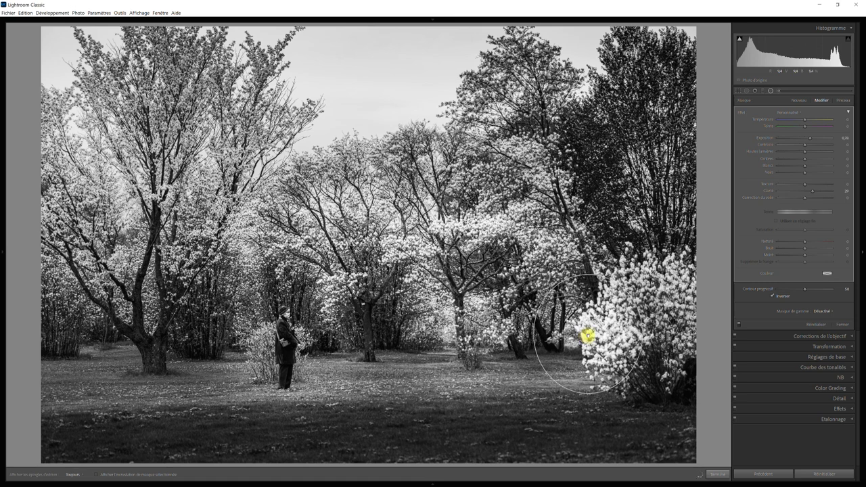
pyautogui.moveTo(637, 334); pyautogui.dragTo(656, 333)
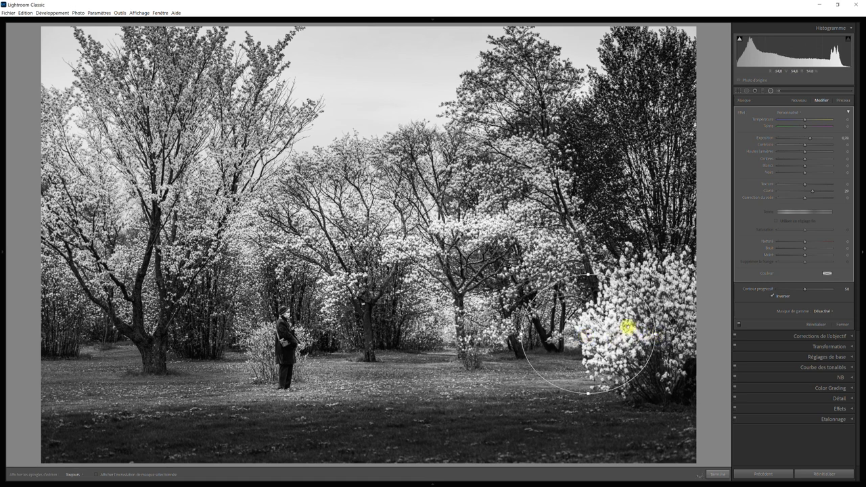
# Duplicate the bush brightening onto the big left tree trunk, then toggle radial adjustments off to compare.
pyautogui.moveTo(598, 329)
pyautogui.rightClick(587, 334)
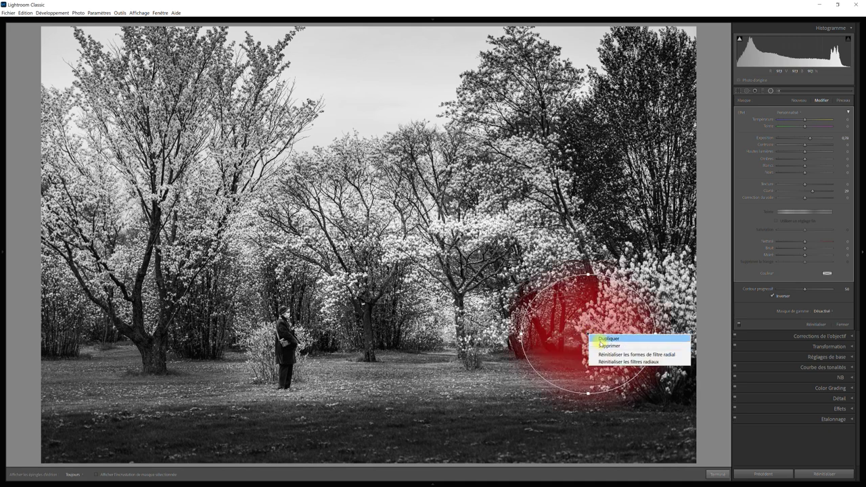
pyautogui.click(601, 338)
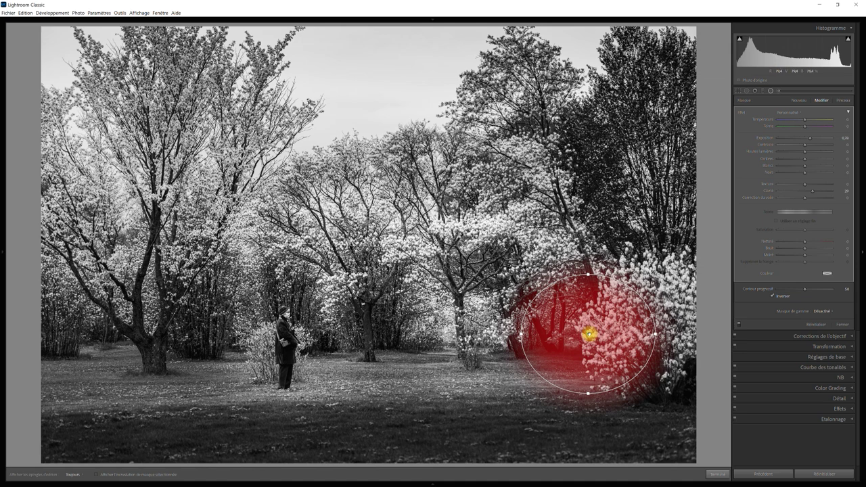
pyautogui.moveTo(586, 334)
pyautogui.mouseDown()
pyautogui.moveTo(473, 354)
pyautogui.moveTo(196, 353)
pyautogui.moveTo(121, 325)
pyautogui.moveTo(141, 305)
pyautogui.mouseUp()
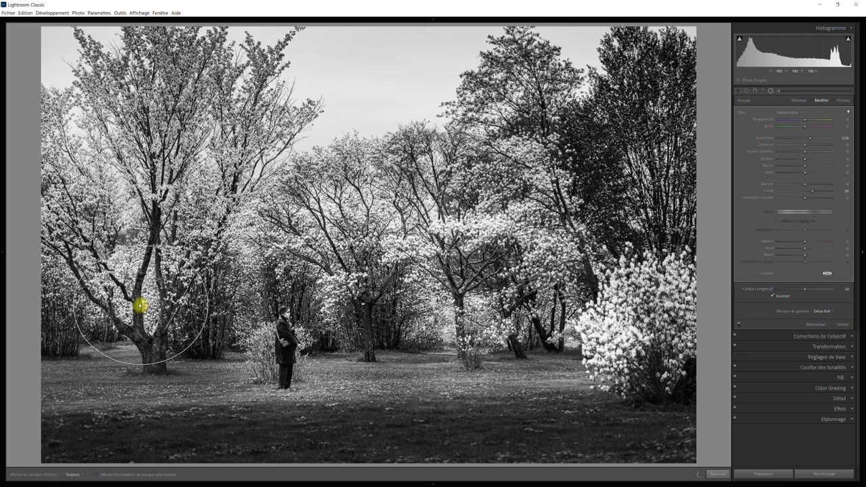
pyautogui.moveTo(141, 305); pyautogui.dragTo(140, 304)
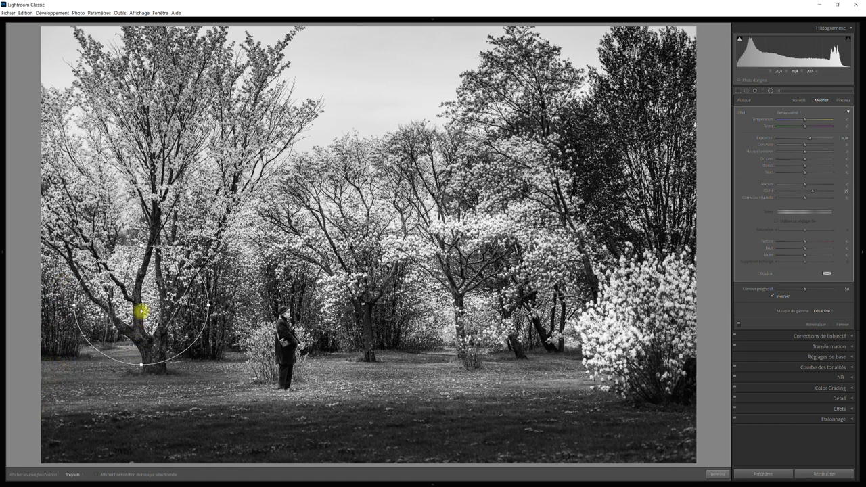
pyautogui.moveTo(142, 302); pyautogui.dragTo(147, 303)
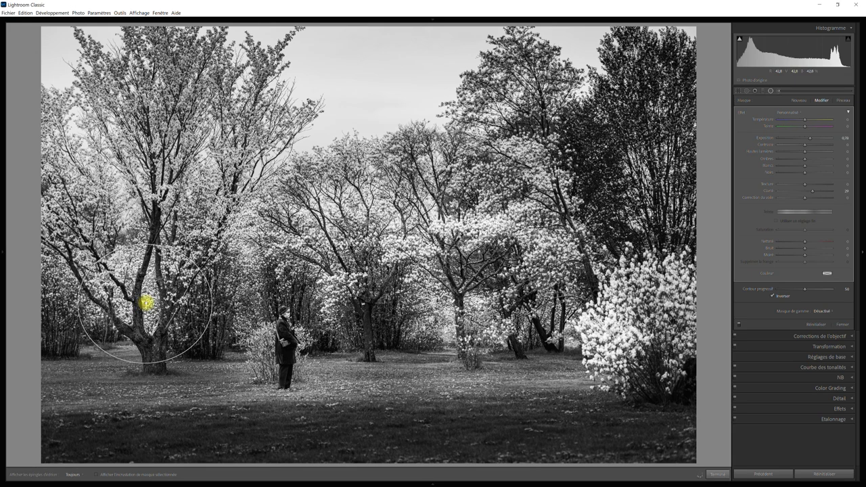
pyautogui.moveTo(146, 302); pyautogui.dragTo(147, 303)
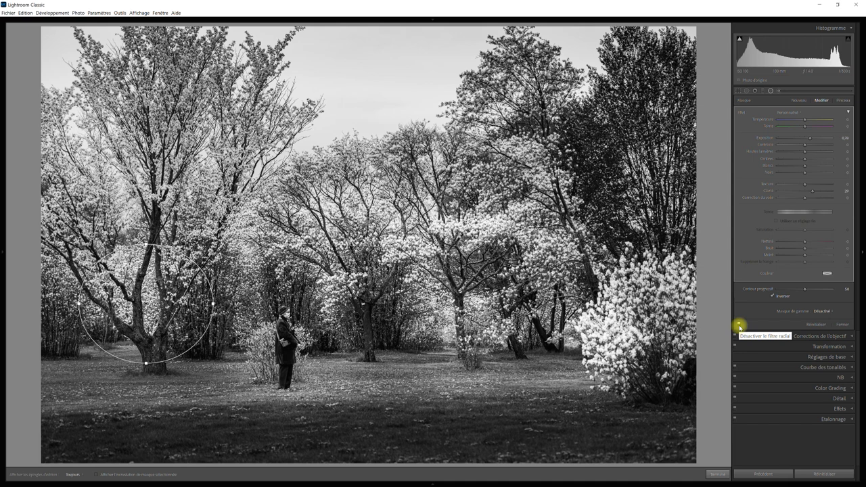
pyautogui.click(739, 327)
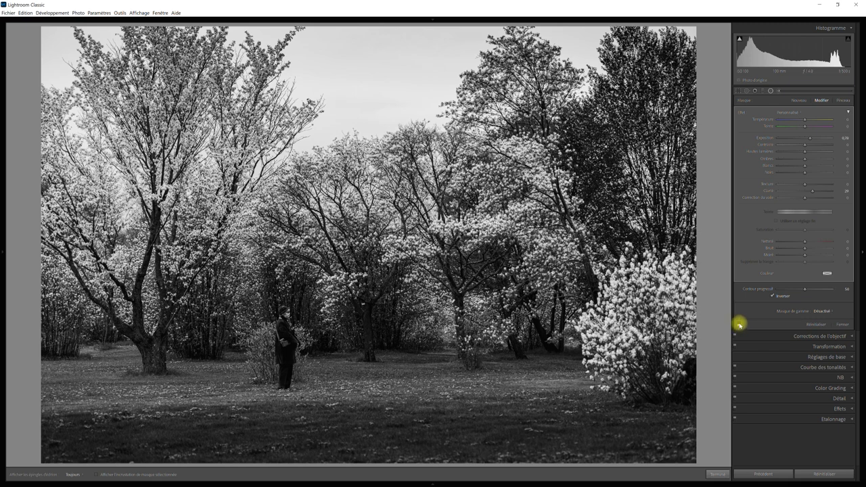
pyautogui.click(739, 324)
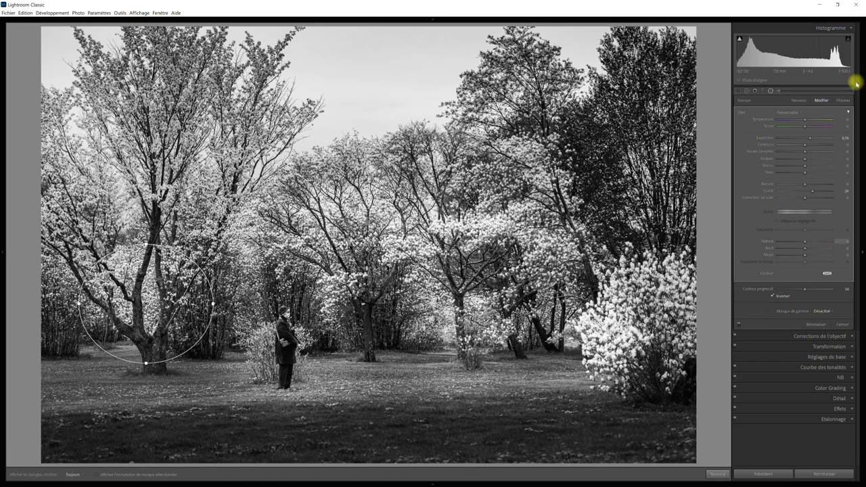
# Add an inverted radial ellipse with Exposure 0.57 on the grass left of the figure, widened and shifted right.
pyautogui.click(800, 100)
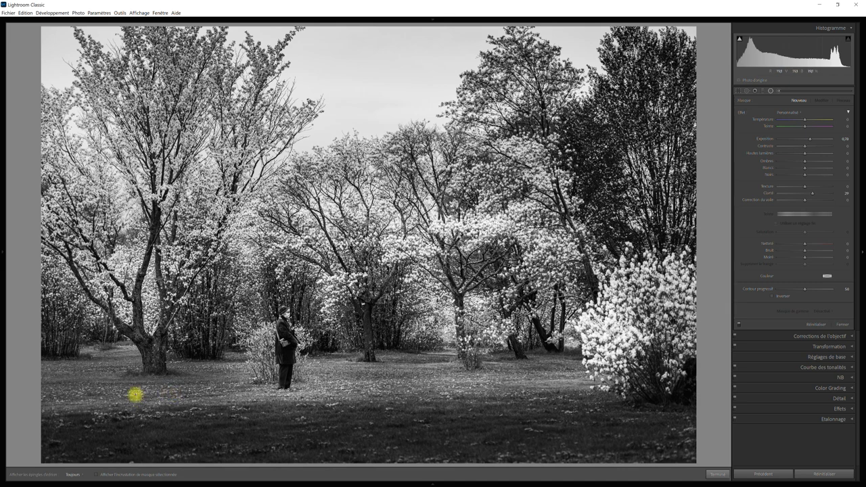
pyautogui.click(169, 399)
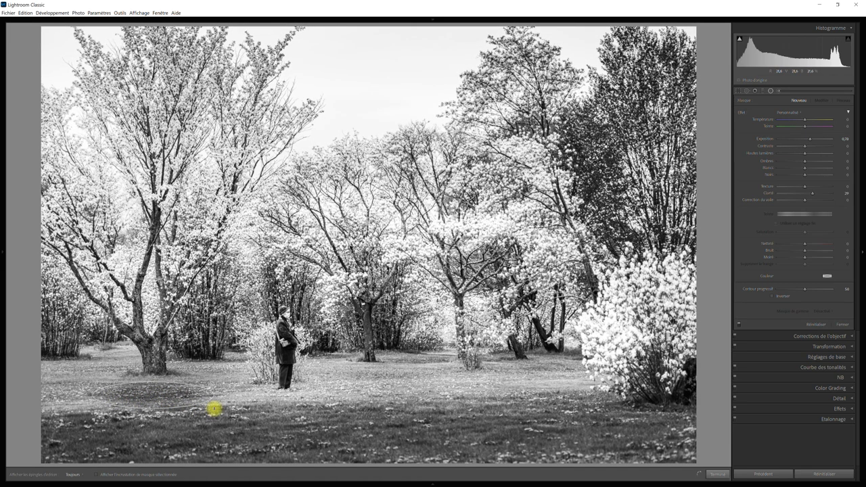
pyautogui.moveTo(214, 408); pyautogui.dragTo(218, 408)
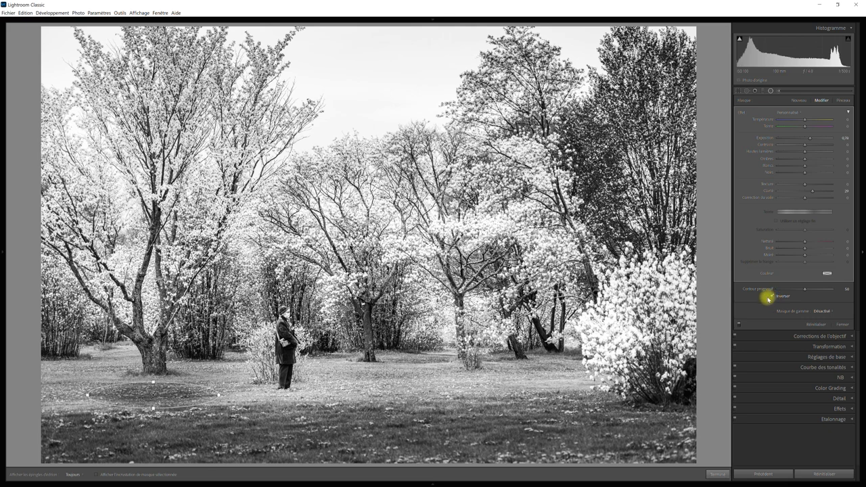
pyautogui.click(773, 297)
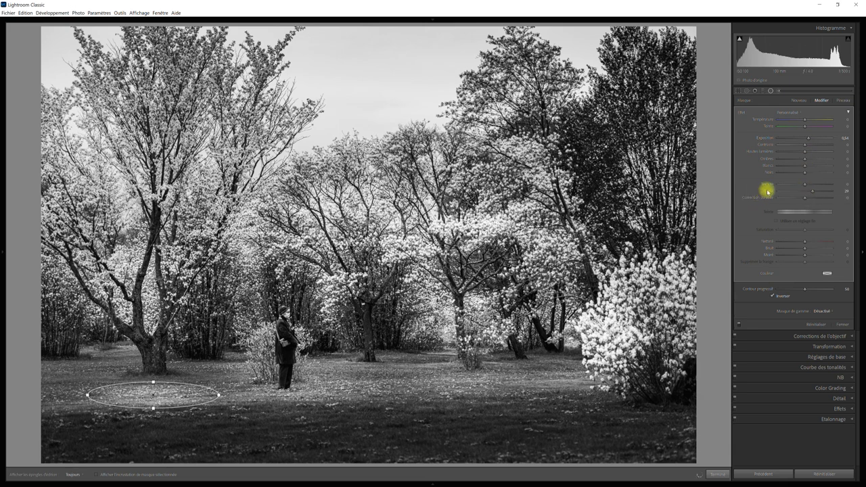
pyautogui.click(806, 140)
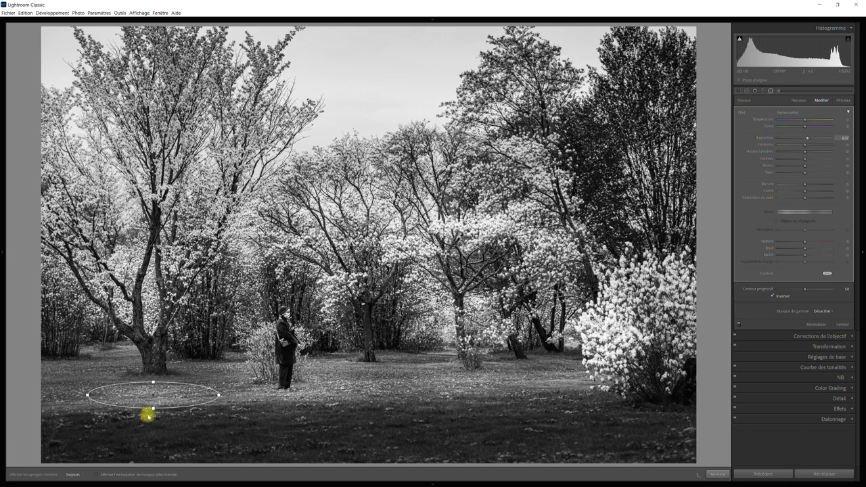
pyautogui.moveTo(222, 395); pyautogui.dragTo(230, 395)
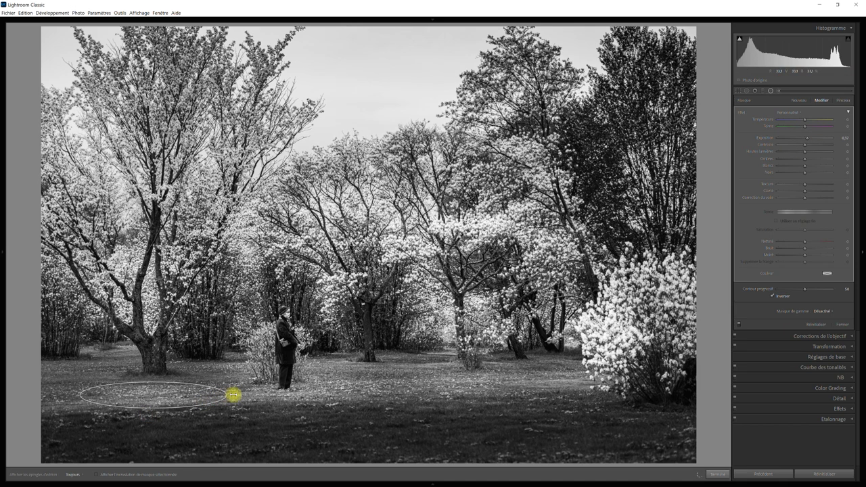
pyautogui.moveTo(155, 396); pyautogui.dragTo(175, 392)
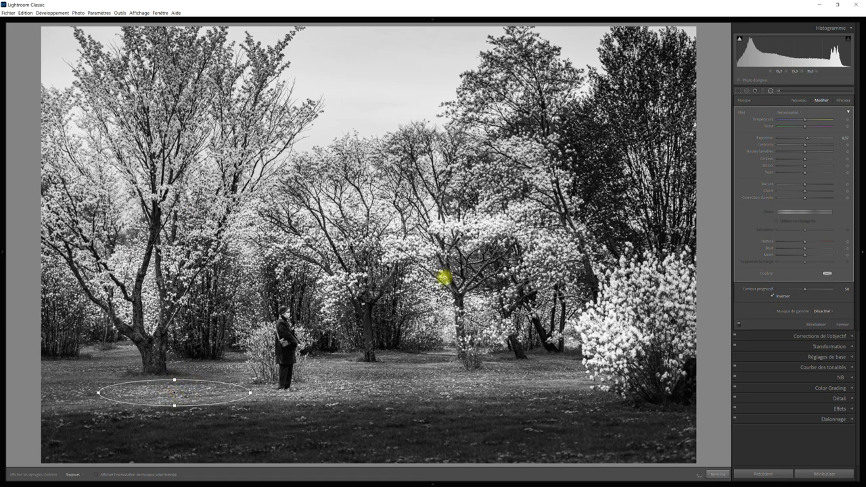
# Compare the photo with the radial adjustment off and on, then close the masking tools.
pyautogui.click(740, 326)
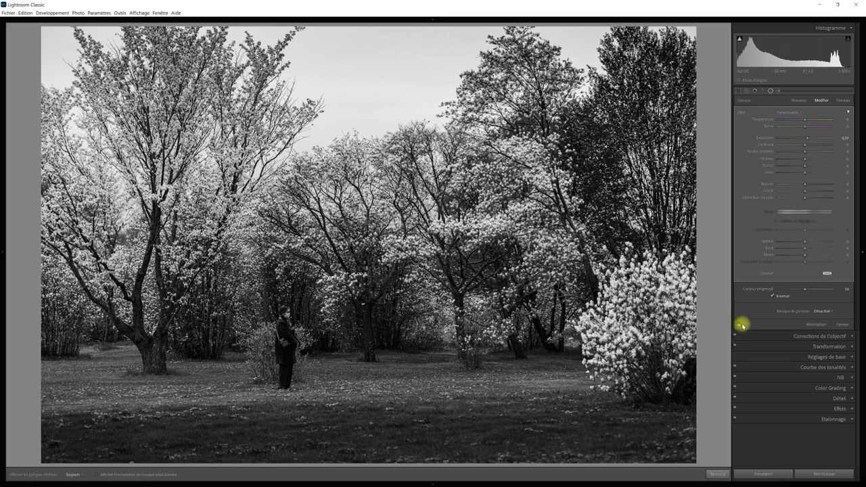
pyautogui.click(739, 324)
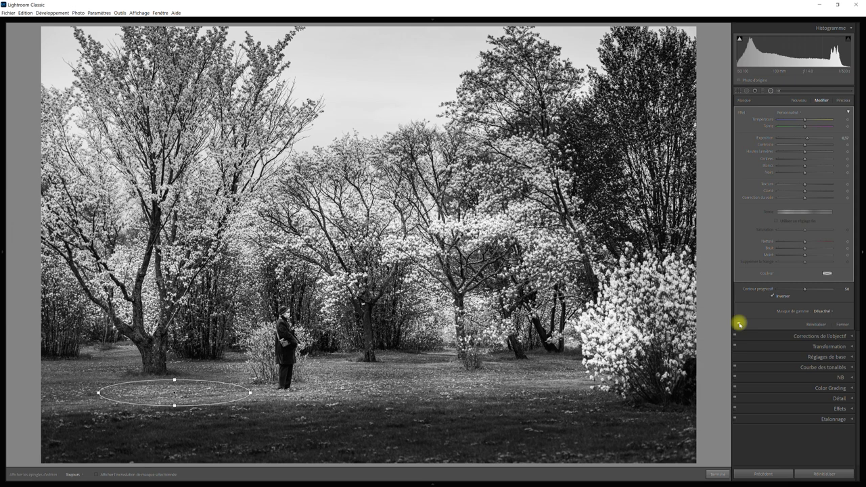
pyautogui.hotkey('shift', 'm')
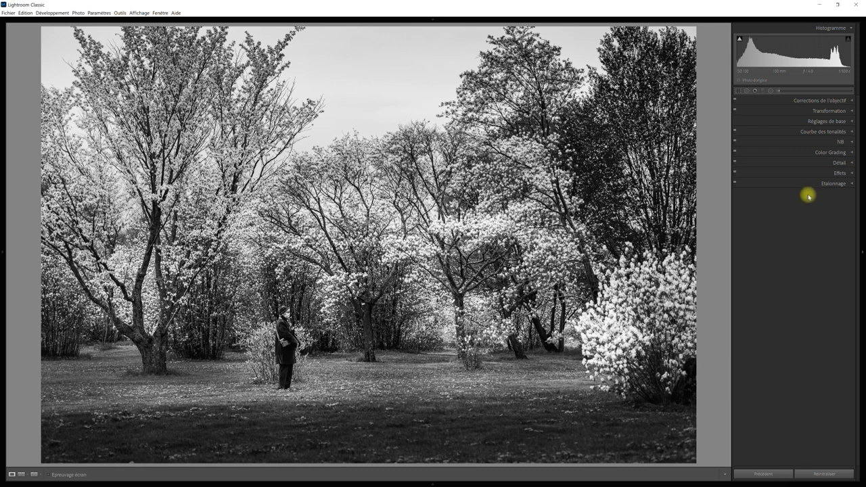
# In three-wheel Color Grading, give the shadows a subtle blue tint.
pyautogui.click(848, 153)
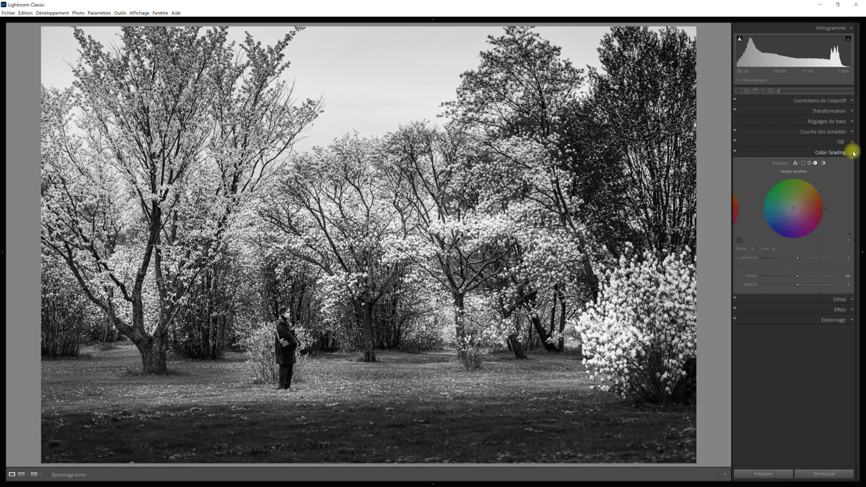
pyautogui.click(794, 163)
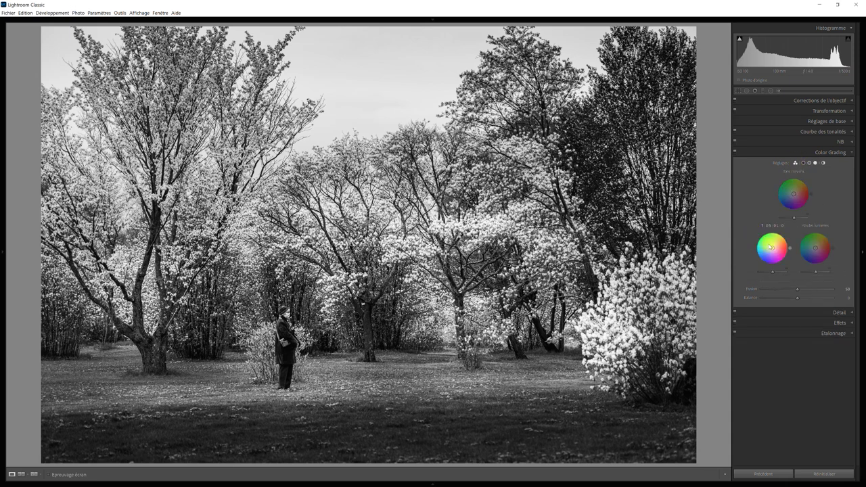
pyautogui.moveTo(766, 232); pyautogui.dragTo(757, 255)
pyautogui.moveTo(756, 255); pyautogui.dragTo(758, 259)
pyautogui.moveTo(757, 258)
pyautogui.mouseDown()
pyautogui.moveTo(771, 252)
pyautogui.moveTo(759, 261)
pyautogui.mouseUp()
pyautogui.moveTo(758, 258); pyautogui.dragTo(756, 259)
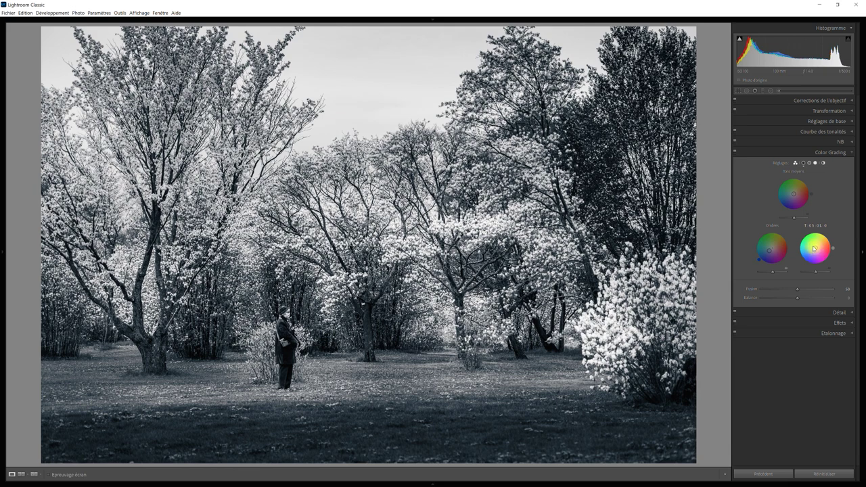
# Warm the highlights toward yellow-orange and compare the split tone off and on.
pyautogui.moveTo(826, 250); pyautogui.dragTo(838, 234)
pyautogui.moveTo(815, 248); pyautogui.dragTo(817, 245)
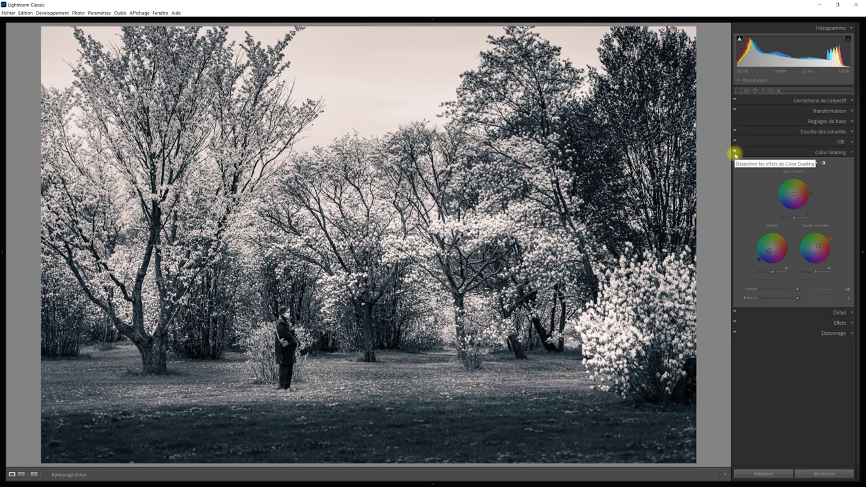
pyautogui.click(735, 155)
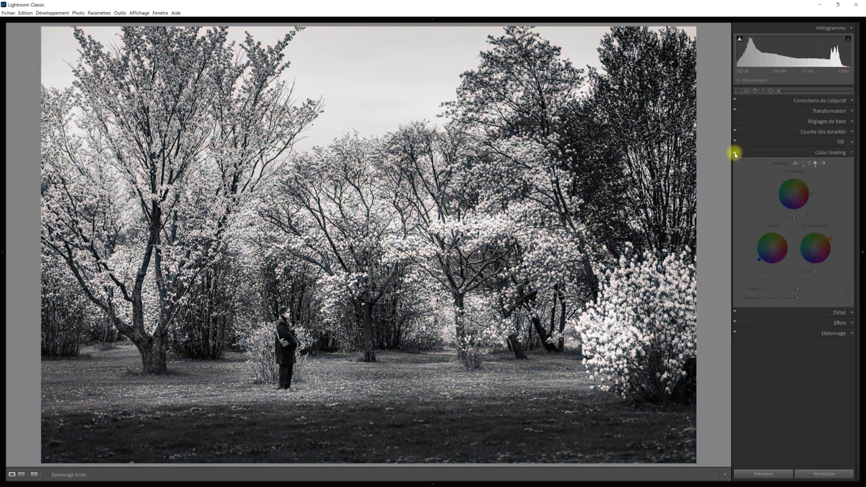
pyautogui.click(735, 153)
pyautogui.click(735, 152)
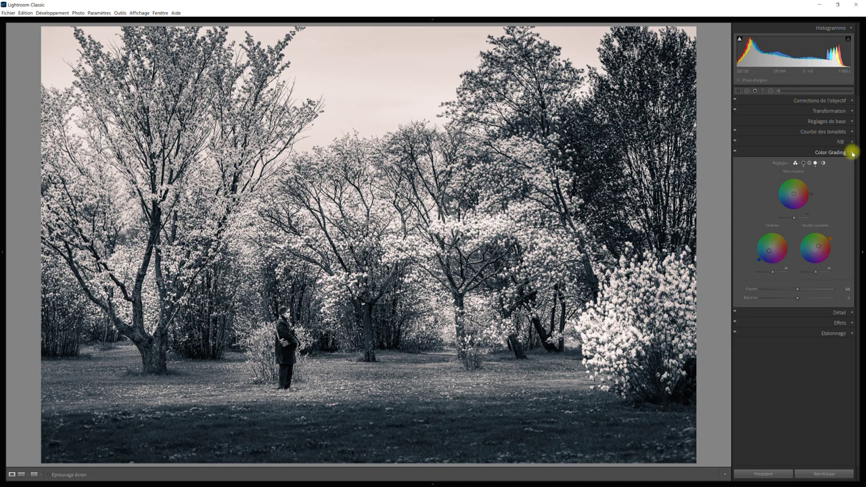
pyautogui.click(852, 153)
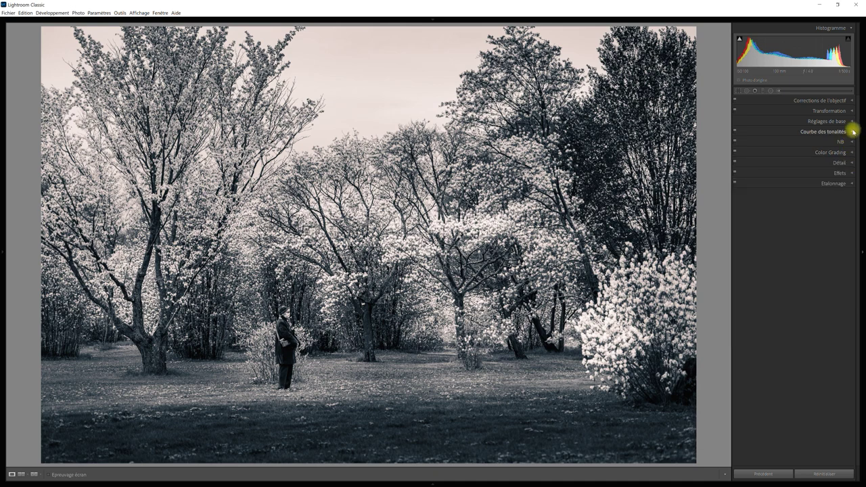
pyautogui.click(853, 132)
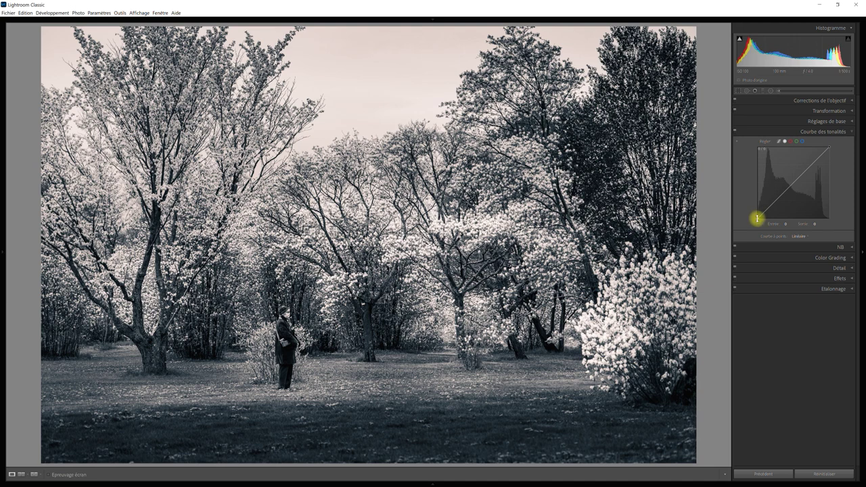
# Raise the tone curve's black point to input 33, output 29 for faded, matte blacks.
pyautogui.moveTo(757, 218); pyautogui.dragTo(764, 215)
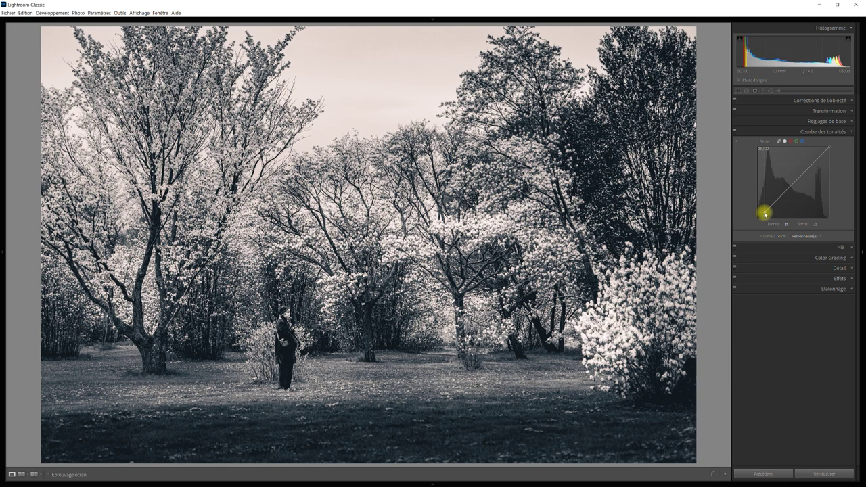
pyautogui.moveTo(764, 215); pyautogui.dragTo(767, 211)
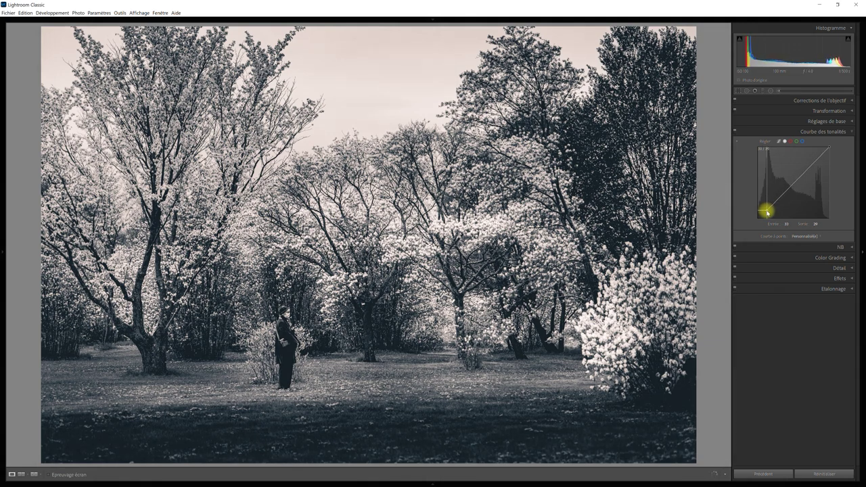
pyautogui.moveTo(766, 211); pyautogui.dragTo(766, 211)
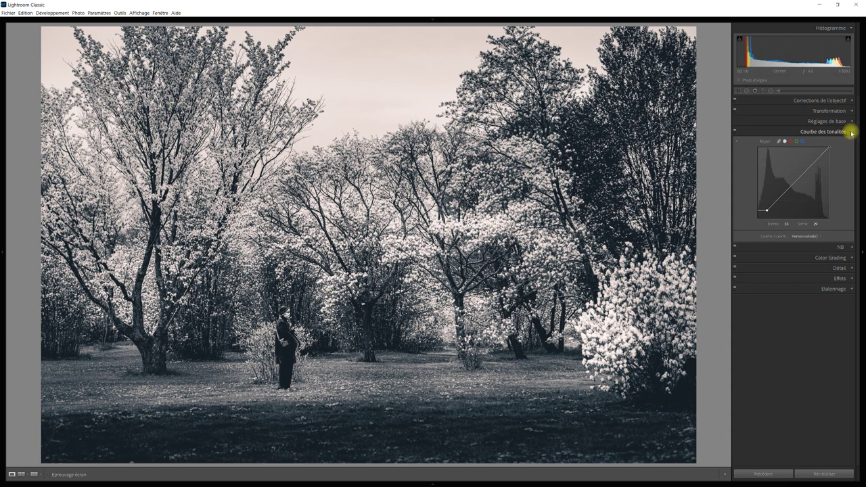
pyautogui.click(852, 132)
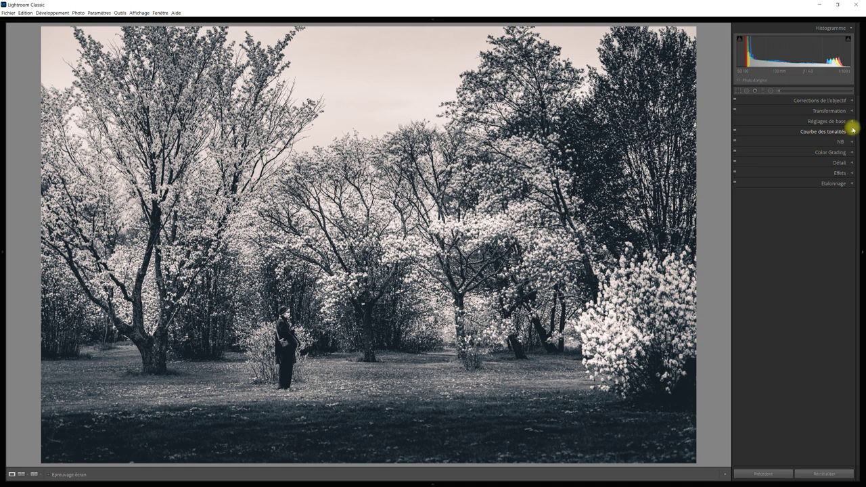
# Hide the side panel, compare Before/After side by side, then return to the edited photo alone.
pyautogui.press('F8')
pyautogui.press('F8')
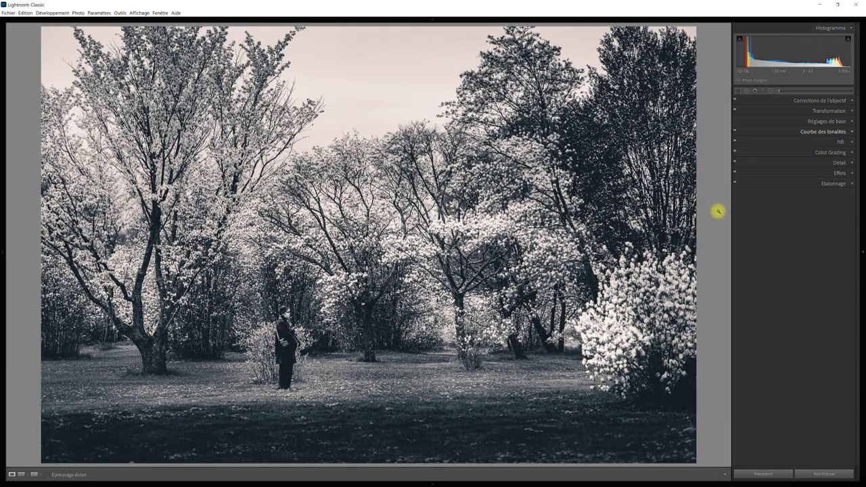
pyautogui.press('F8')
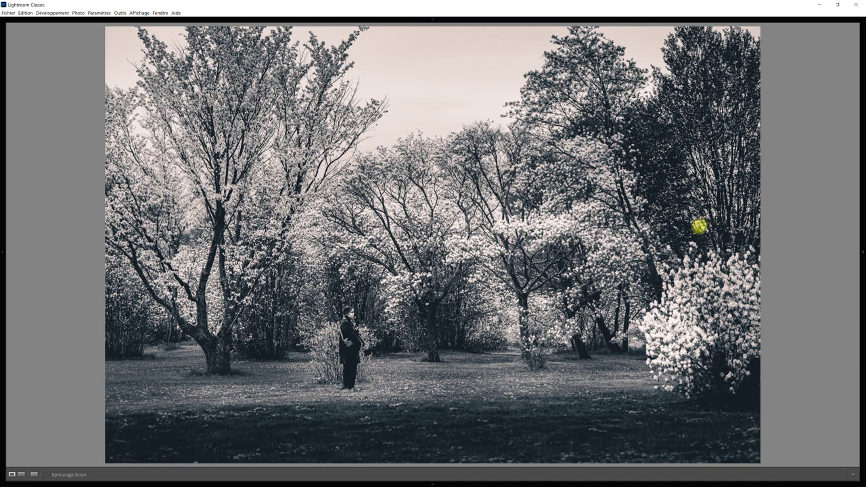
pyautogui.press('y')
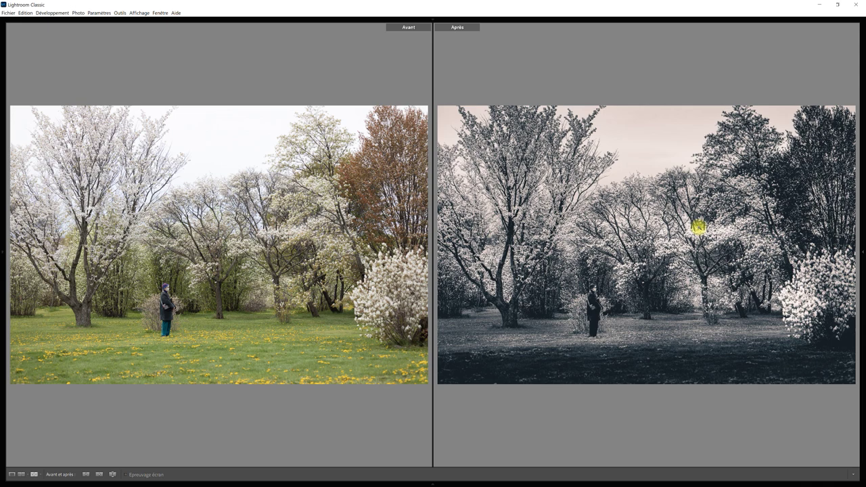
pyautogui.press('y')
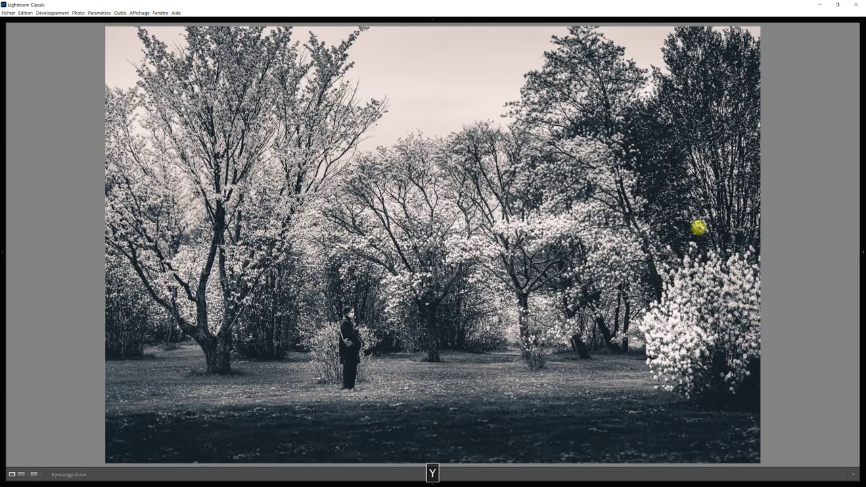